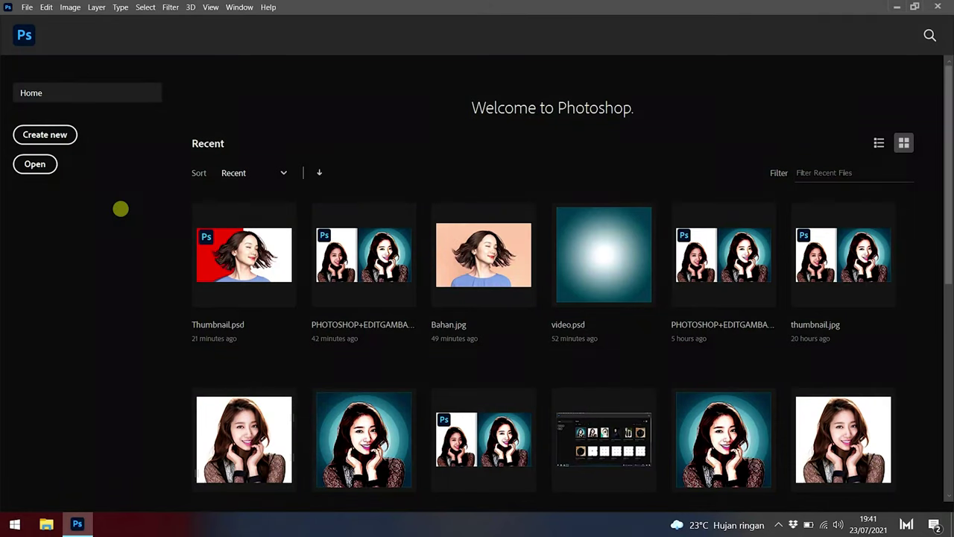
# - Open the photo Bahan.jpg from the Home screen's Open dialog
pyautogui.click(35, 164)
pyautogui.click(217, 106)
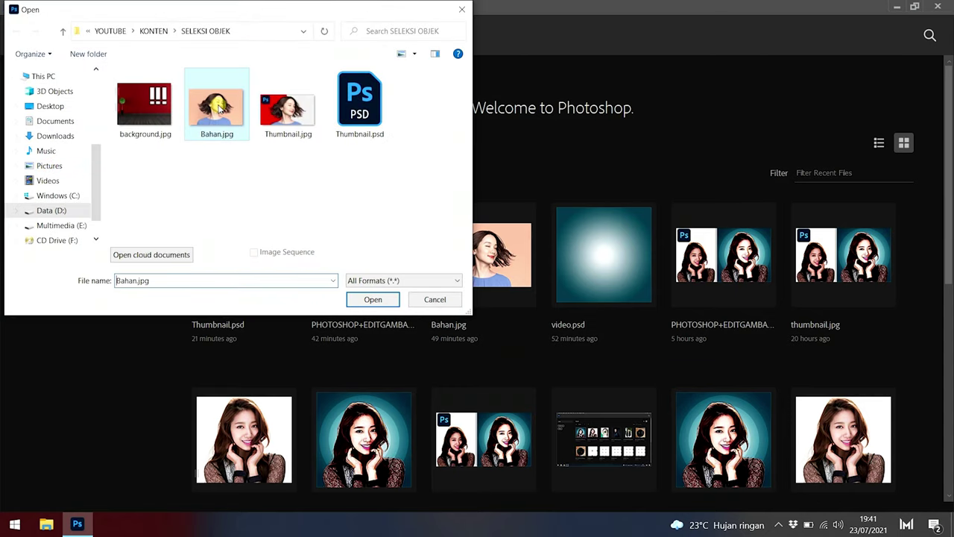
pyautogui.click(364, 299)
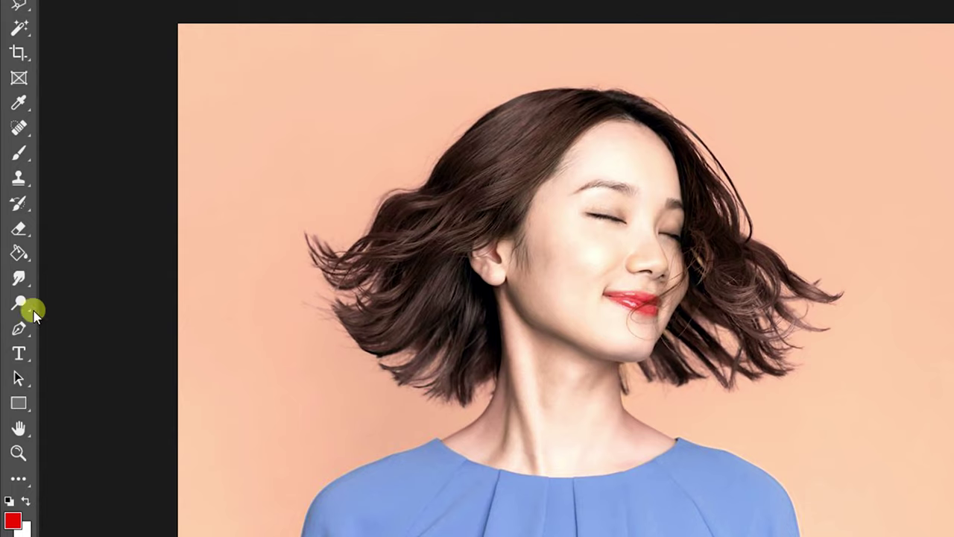
# - Choose the Pen tool and set its drawing mode to Path
pyautogui.rightClick(18, 327)
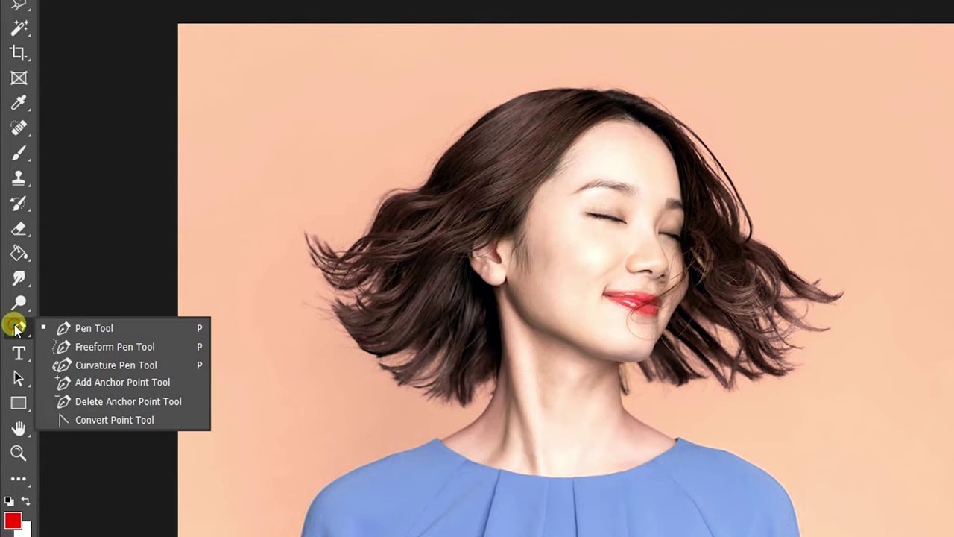
pyautogui.click(97, 332)
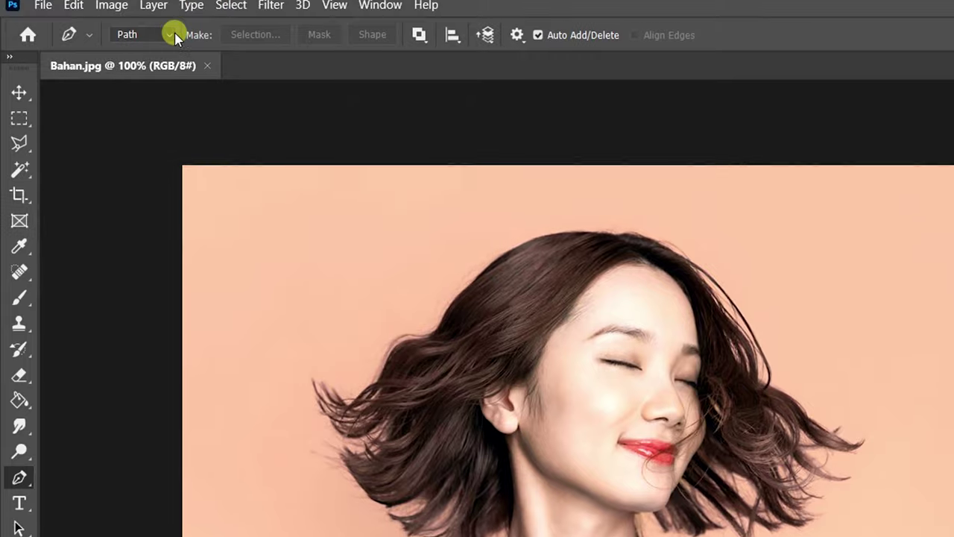
pyautogui.click(167, 41)
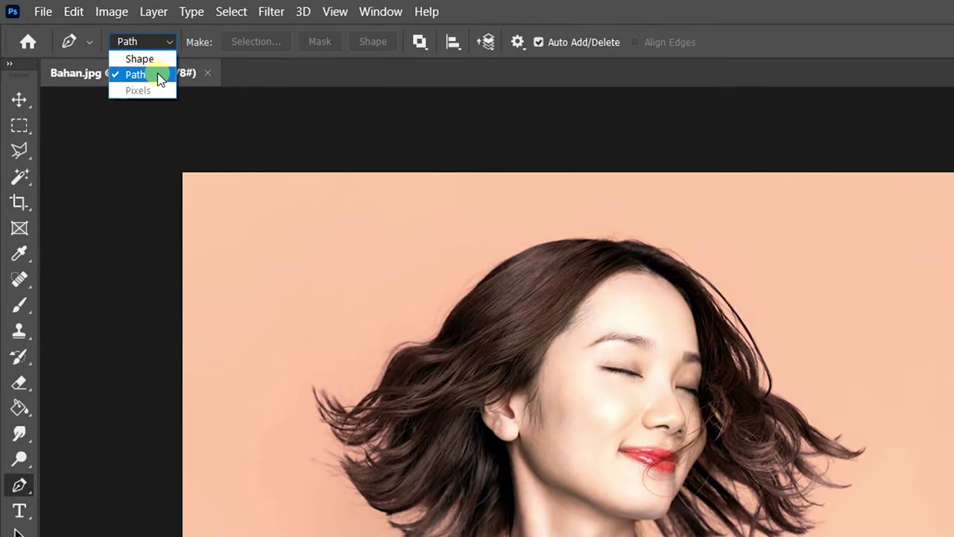
pyautogui.click(159, 77)
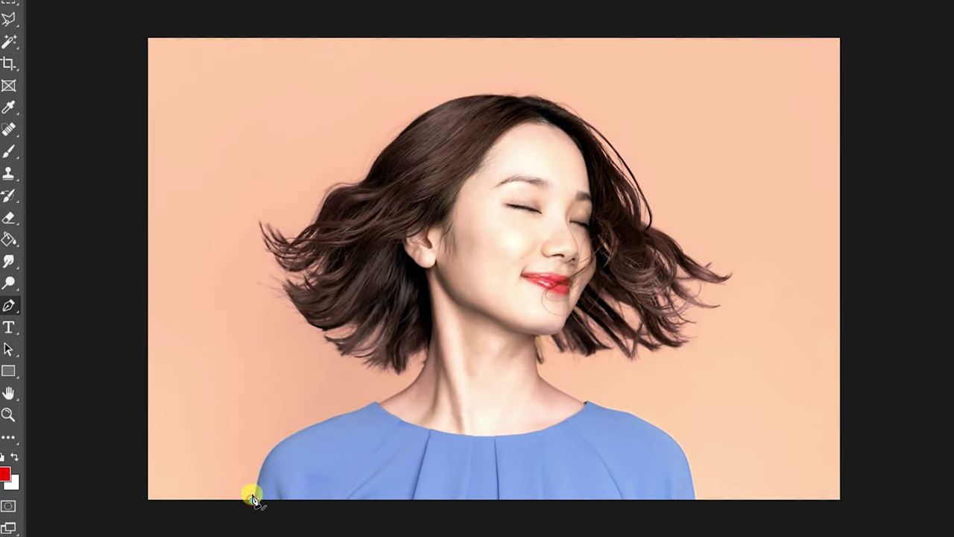
# - Trace anchor points up the left shoulder, neck, lower hair and left hair edge
pyautogui.click(252, 500)
pyautogui.click(255, 465)
pyautogui.click(268, 444)
pyautogui.click(297, 425)
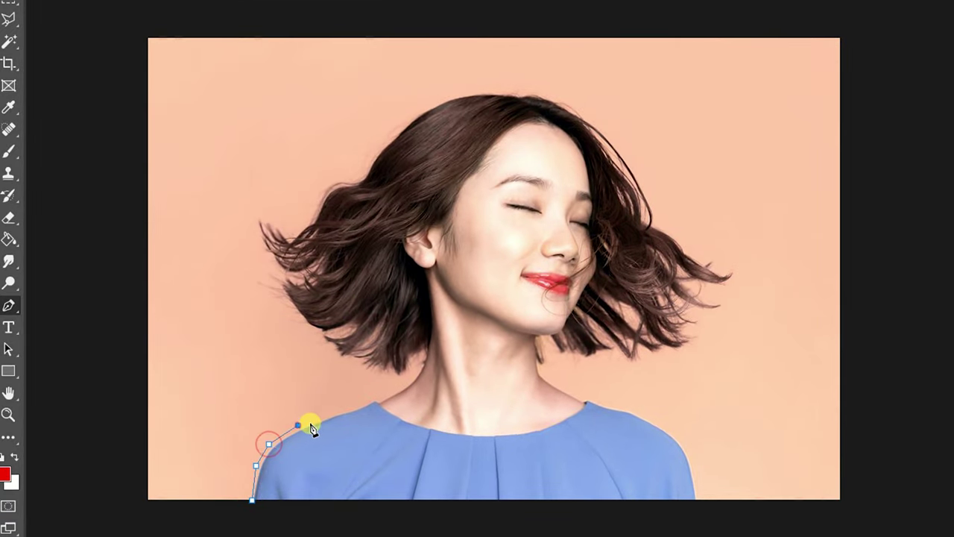
pyautogui.click(328, 412)
pyautogui.click(365, 396)
pyautogui.click(391, 387)
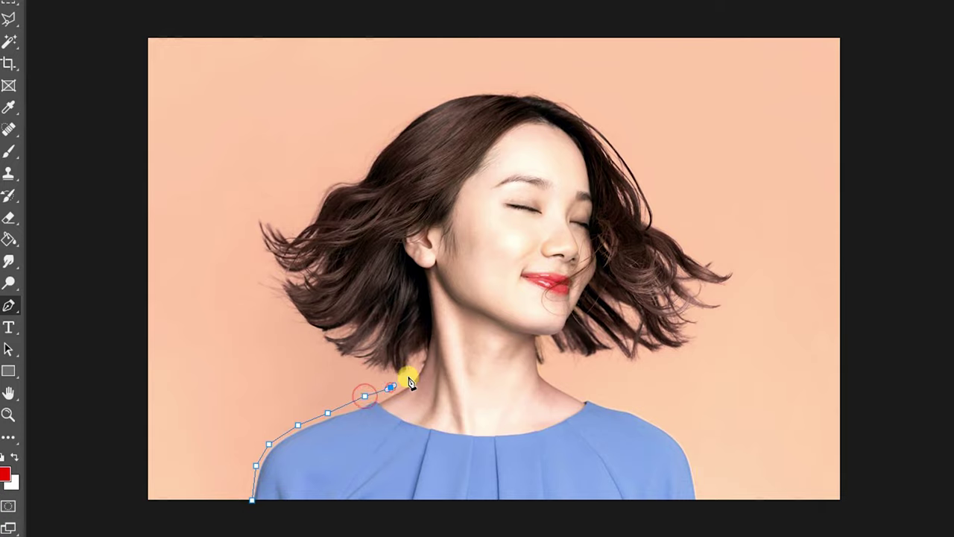
pyautogui.click(411, 371)
pyautogui.click(383, 374)
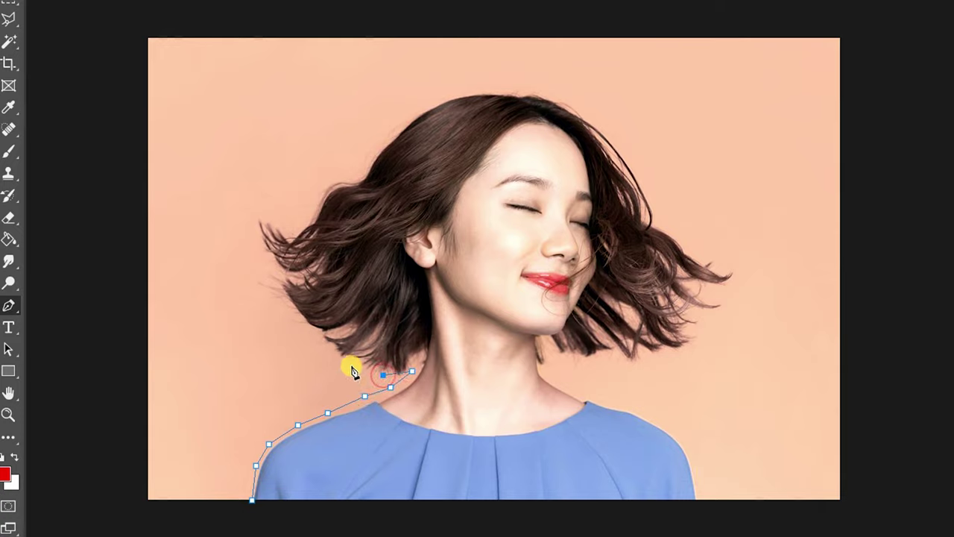
pyautogui.click(352, 365)
pyautogui.click(318, 342)
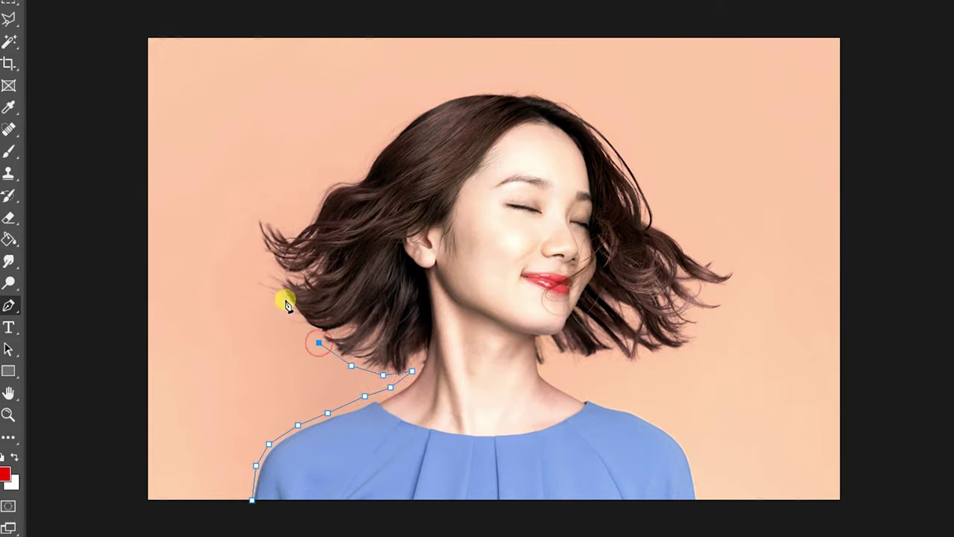
pyautogui.click(284, 298)
pyautogui.click(270, 265)
pyautogui.moveTo(250, 215)
pyautogui.mouseDown()
pyautogui.moveTo(308, 210)
pyautogui.moveTo(350, 177)
pyautogui.mouseUp()
pyautogui.click(287, 227)
# - Continue the path over the top of the head and around the right hair tip
pyautogui.click(359, 170)
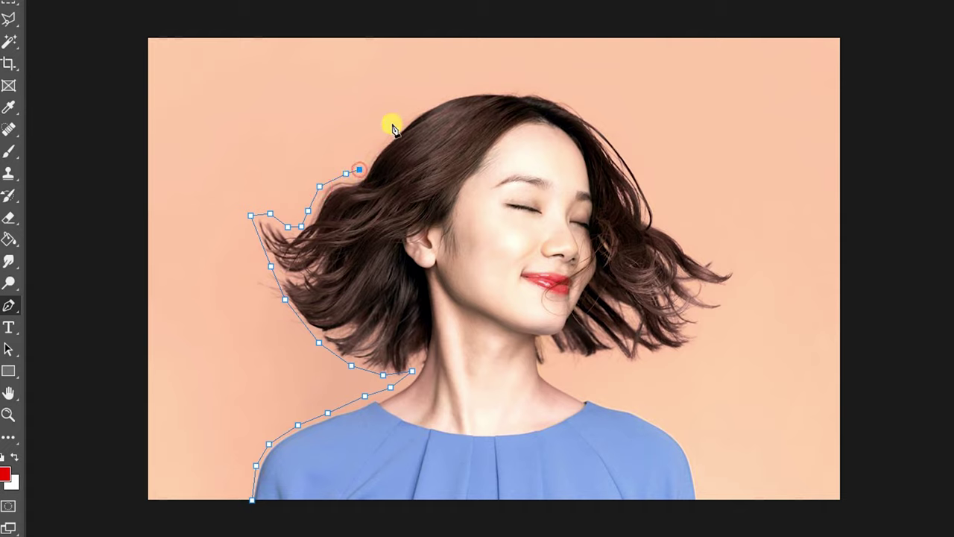
pyautogui.click(395, 121)
pyautogui.click(423, 108)
pyautogui.click(450, 91)
pyautogui.click(497, 86)
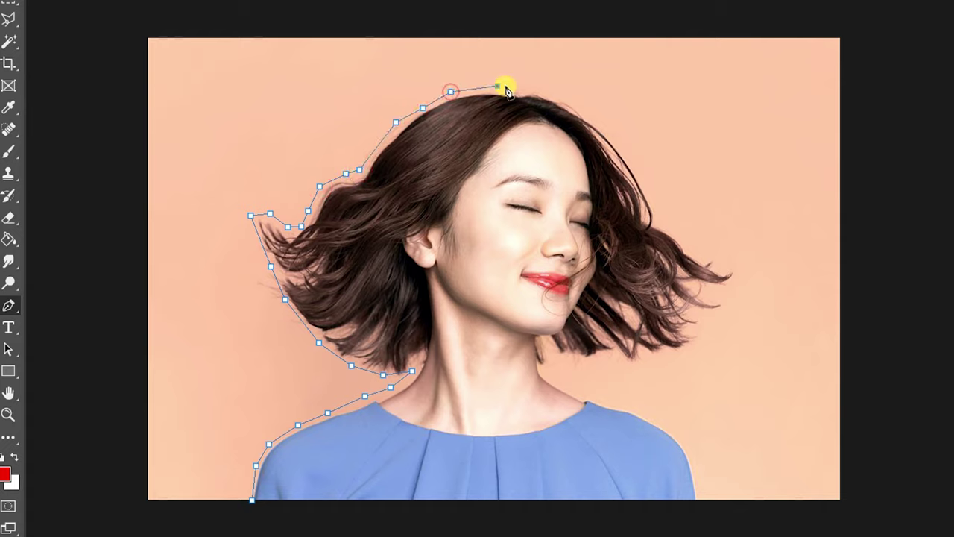
pyautogui.click(532, 85)
pyautogui.click(570, 97)
pyautogui.click(589, 112)
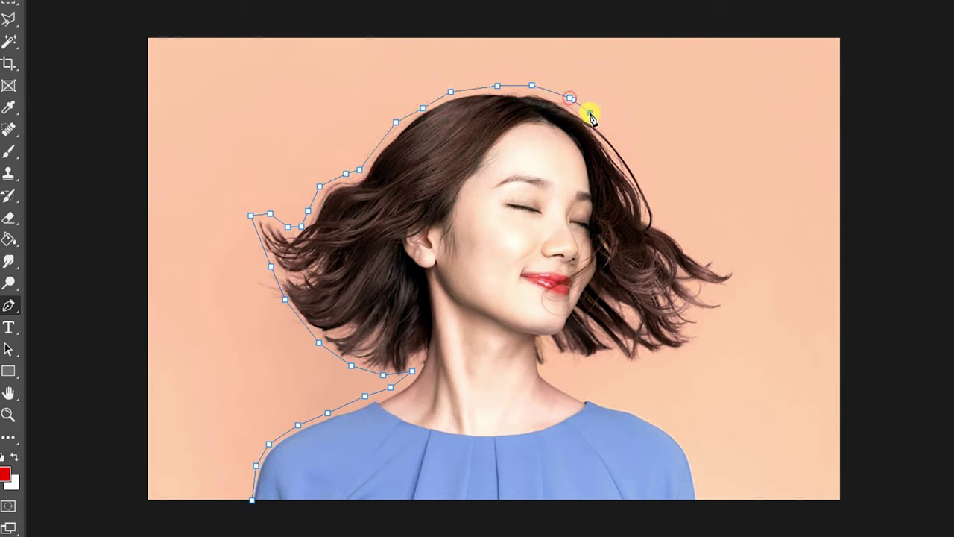
pyautogui.click(621, 140)
pyautogui.click(635, 161)
pyautogui.click(651, 186)
pyautogui.click(658, 215)
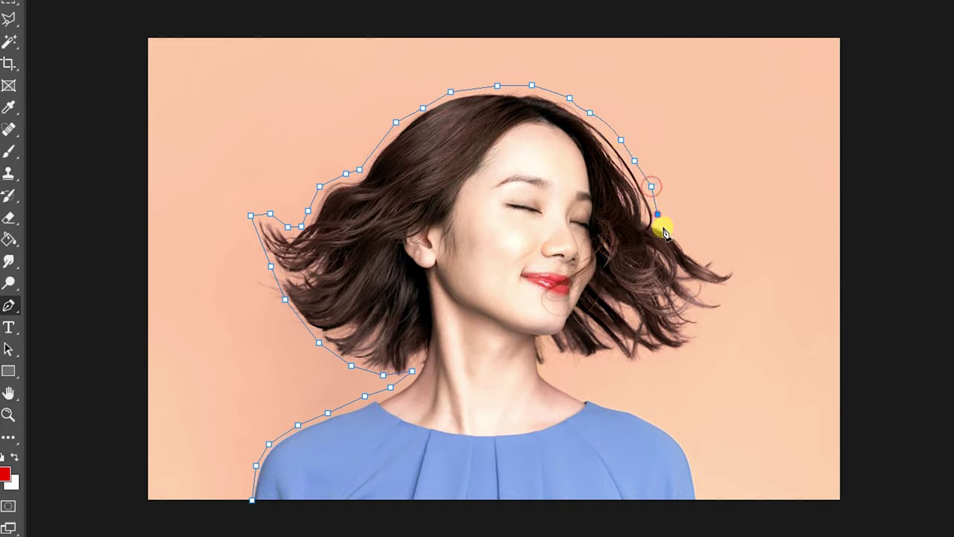
pyautogui.click(697, 245)
pyautogui.click(720, 259)
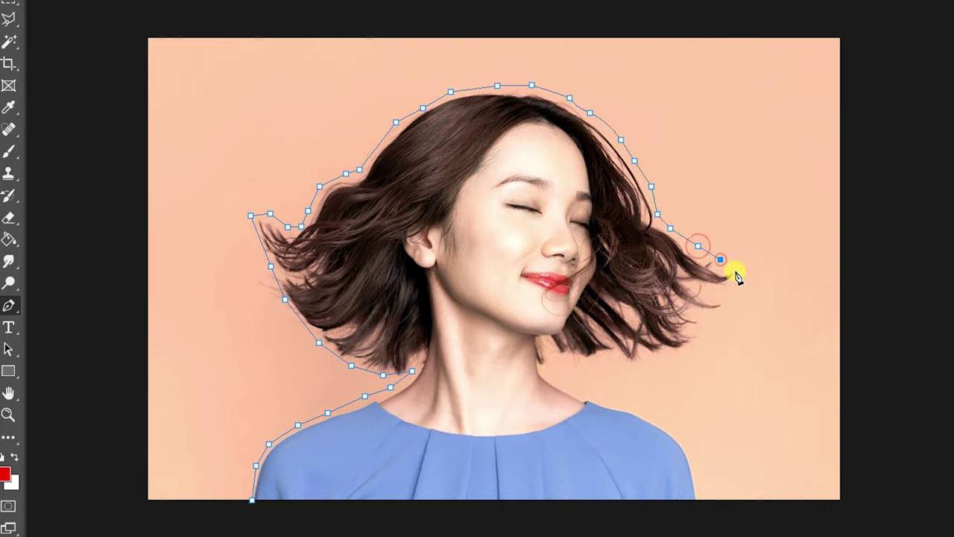
pyautogui.click(731, 288)
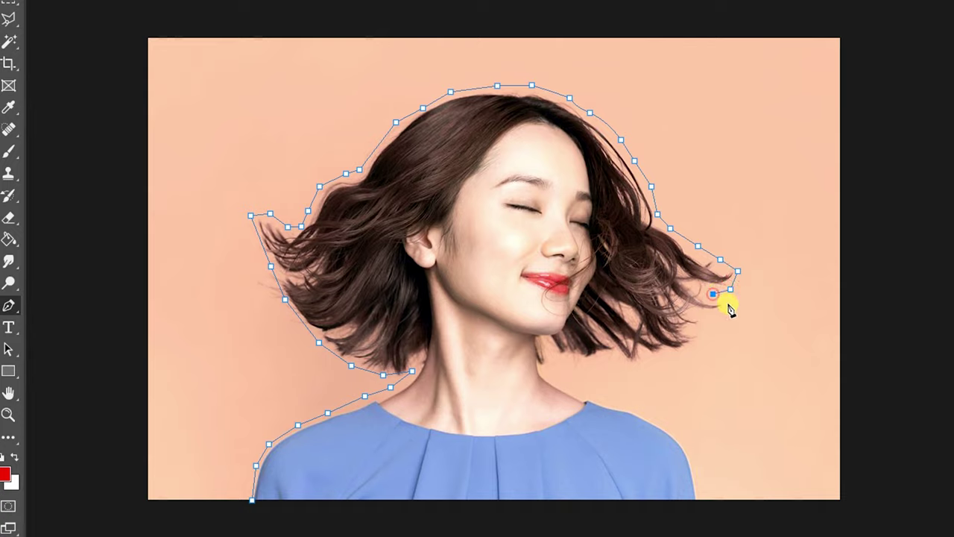
pyautogui.click(730, 305)
pyautogui.click(705, 315)
pyautogui.click(692, 310)
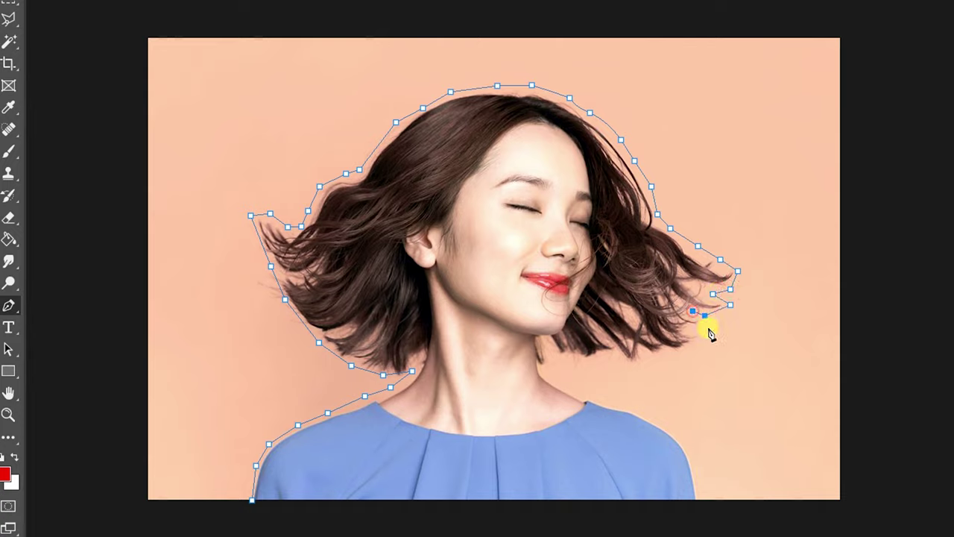
# - Trace under the right hair, down the neck and right shoulder, closing at the start
pyautogui.click(699, 354)
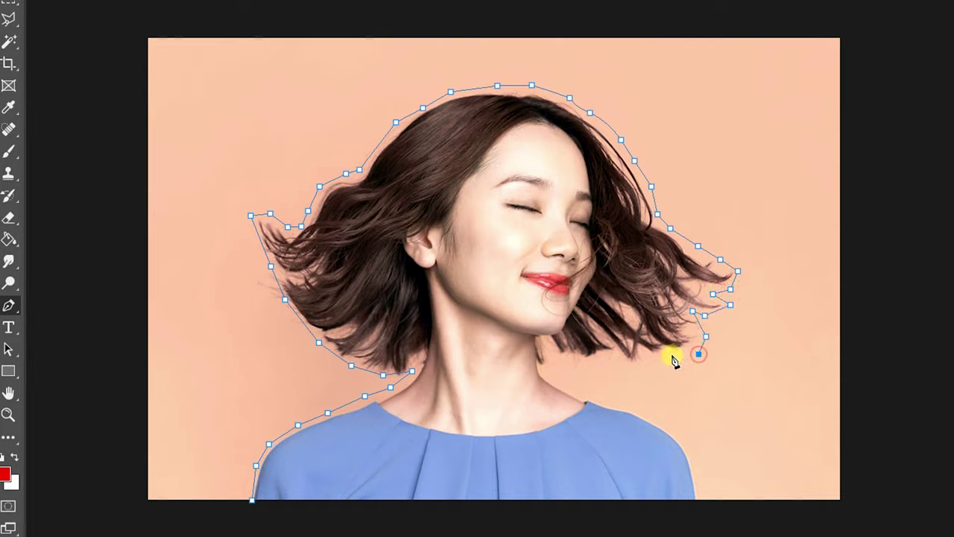
pyautogui.click(671, 354)
pyautogui.click(630, 363)
pyautogui.click(610, 361)
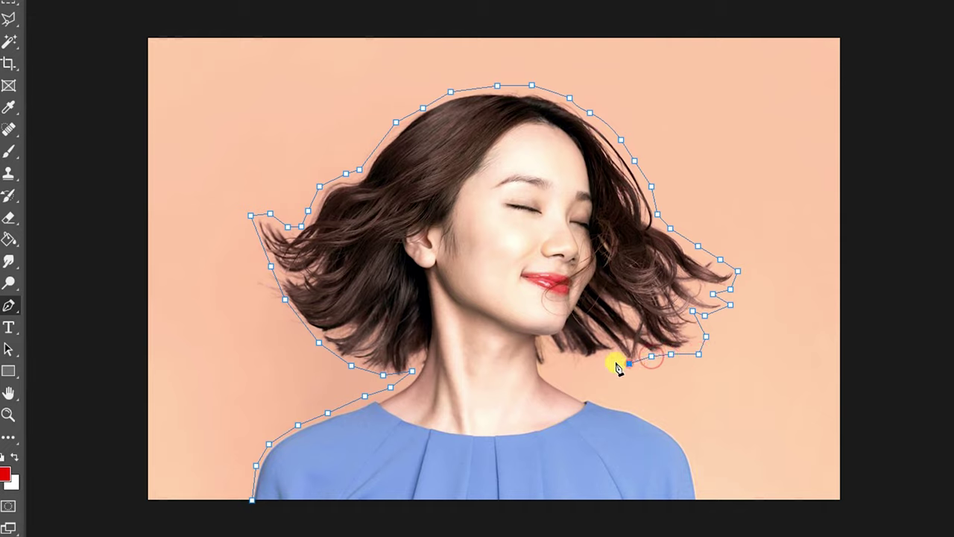
pyautogui.click(568, 360)
pyautogui.click(546, 342)
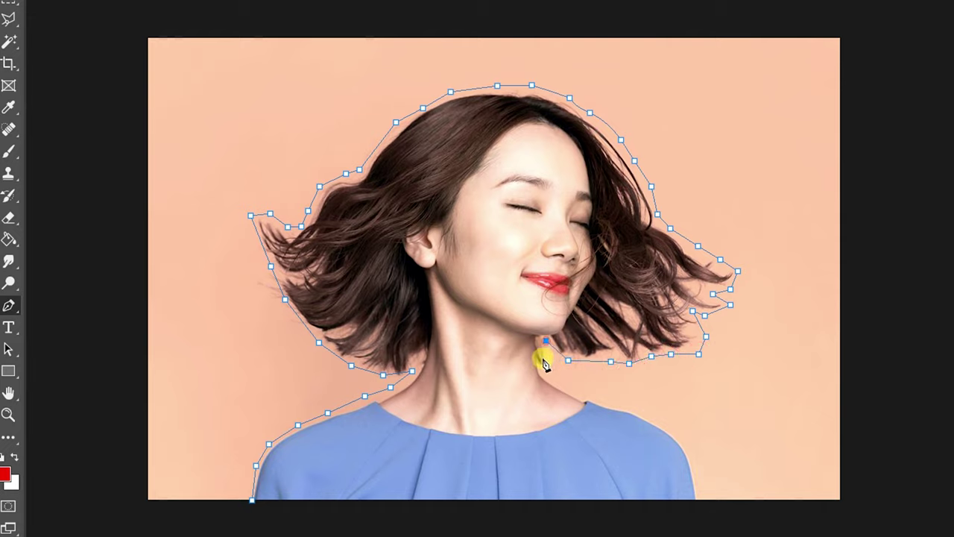
pyautogui.click(543, 370)
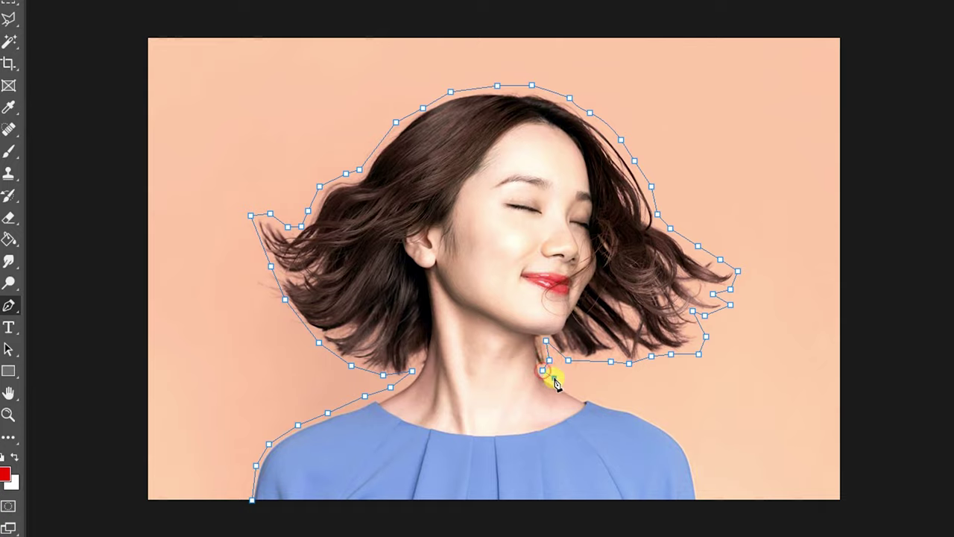
pyautogui.click(577, 390)
pyautogui.click(621, 400)
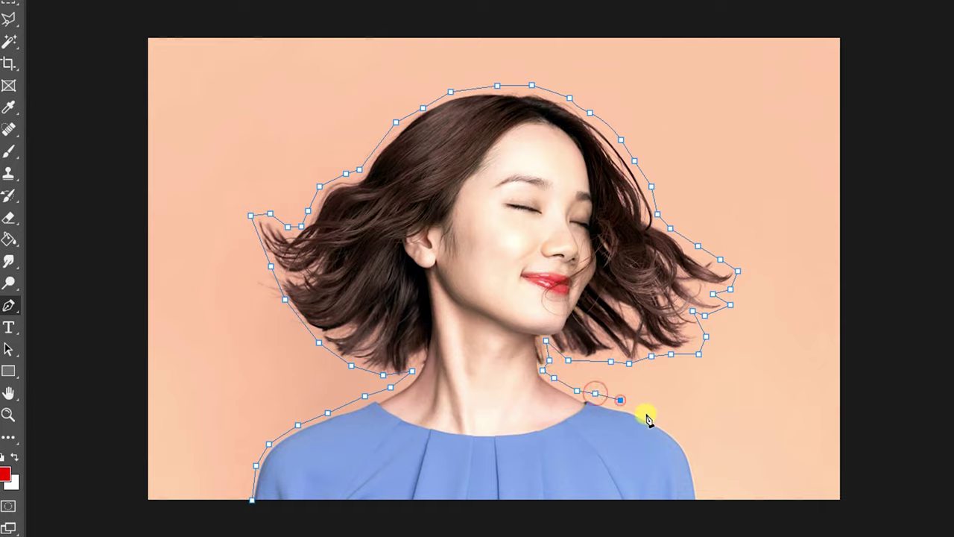
pyautogui.click(648, 415)
pyautogui.click(674, 429)
pyautogui.click(689, 451)
pyautogui.click(698, 480)
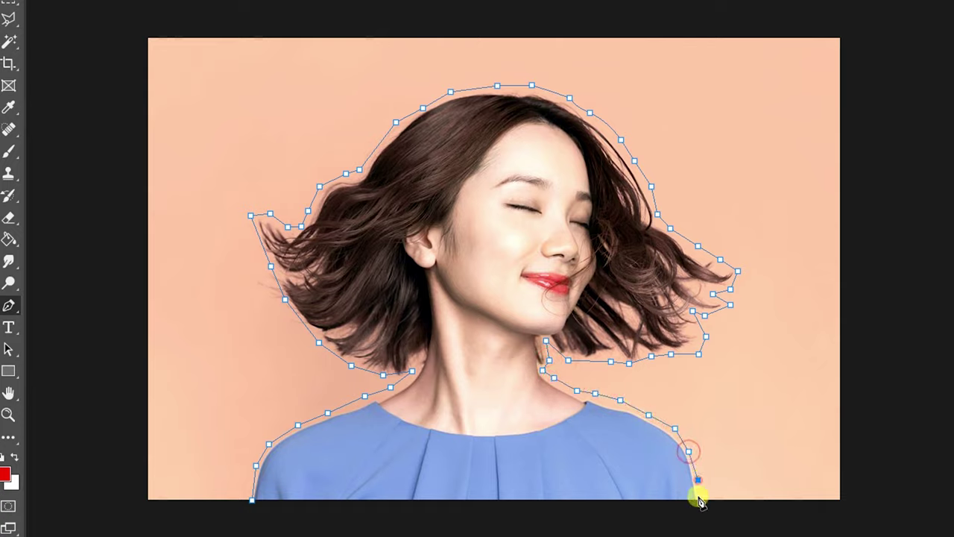
pyautogui.click(254, 502)
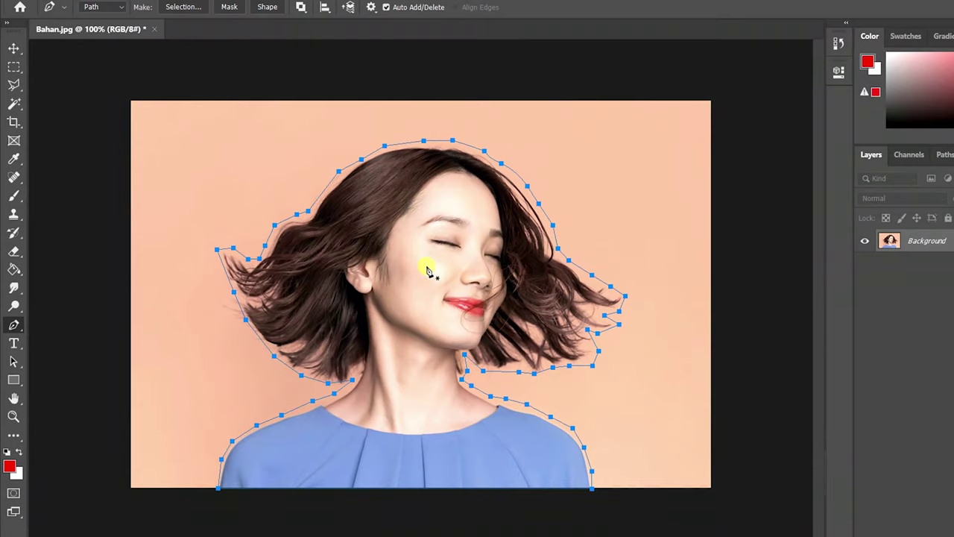
# - Make a selection from the path with 0 feather radius, then pick the Magic Wand
pyautogui.rightClick(427, 270)
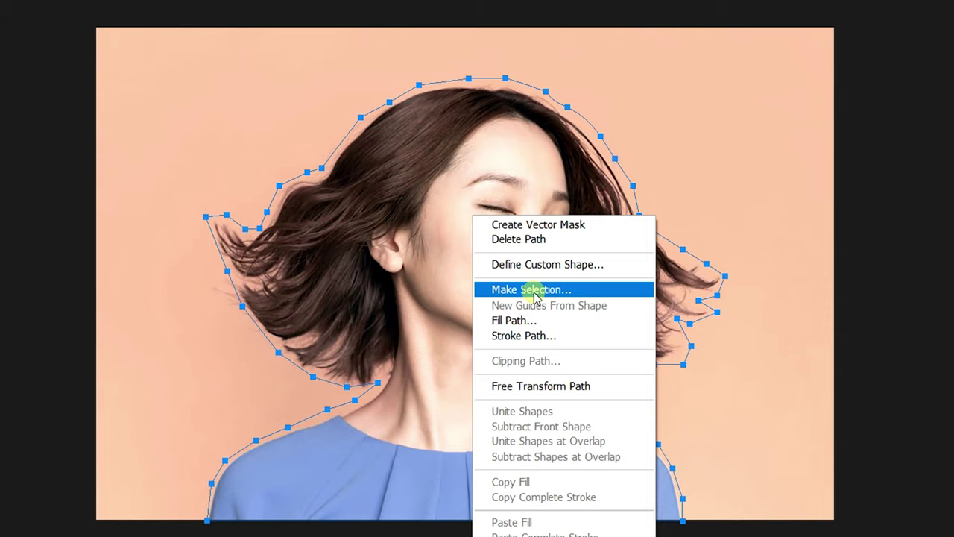
pyautogui.click(534, 289)
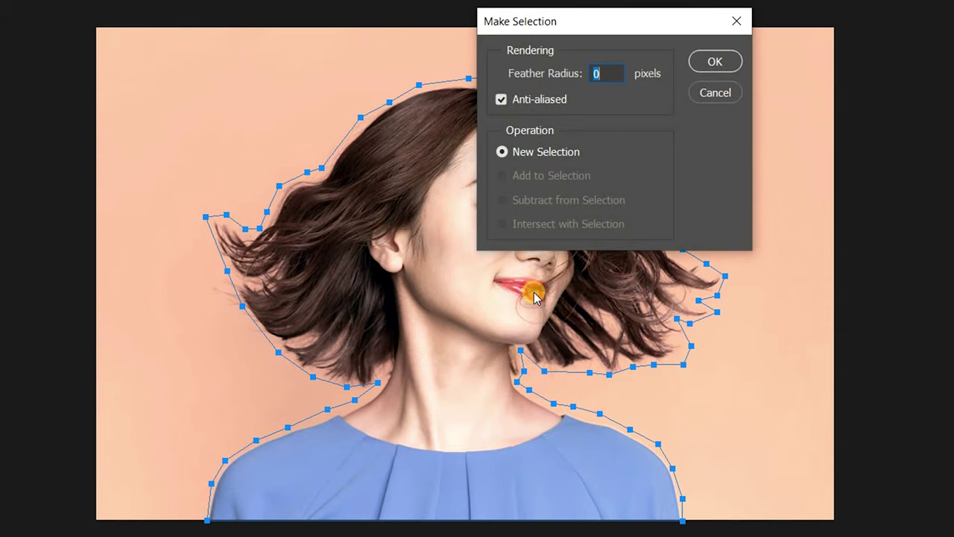
pyautogui.click(715, 63)
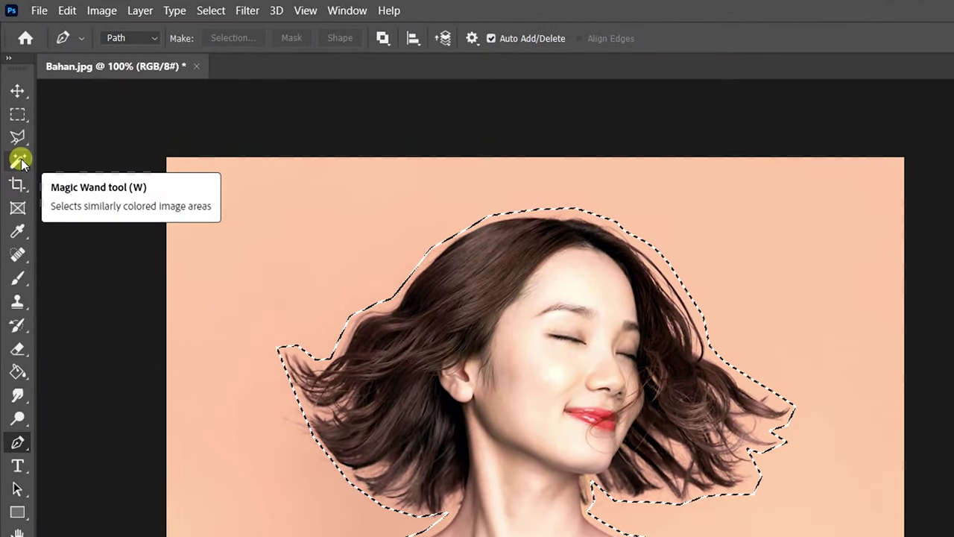
pyautogui.click(17, 140)
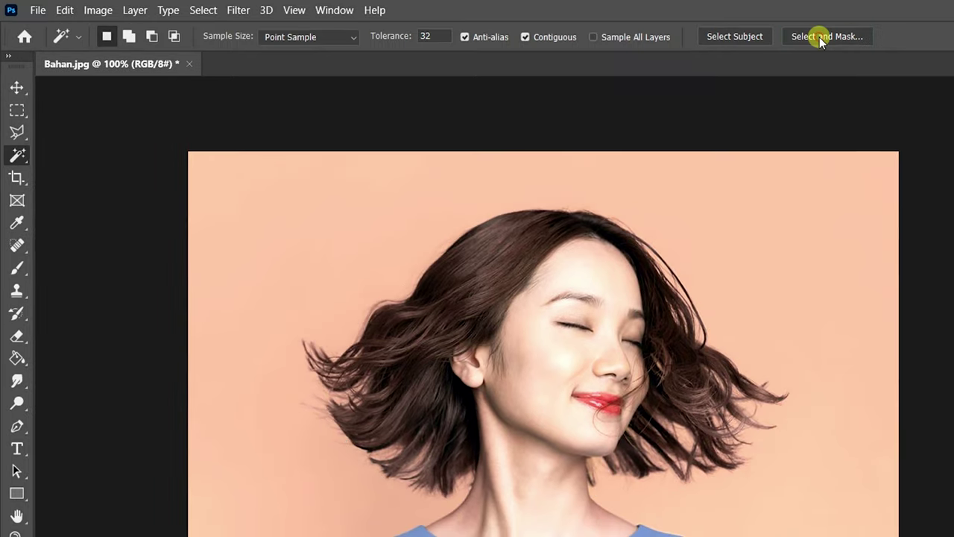
# - Enter Select and Mask with the View mode set to Overlay
pyautogui.click(820, 37)
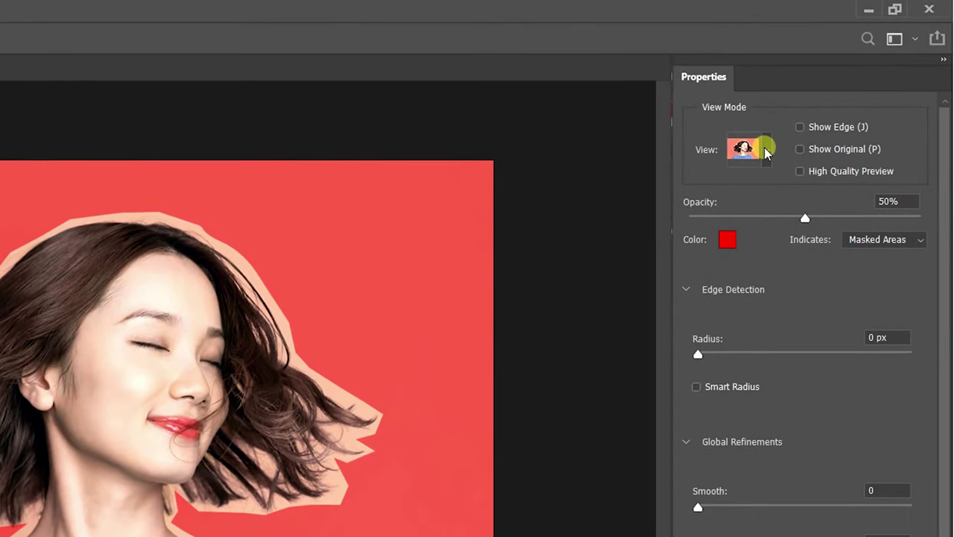
pyautogui.click(825, 103)
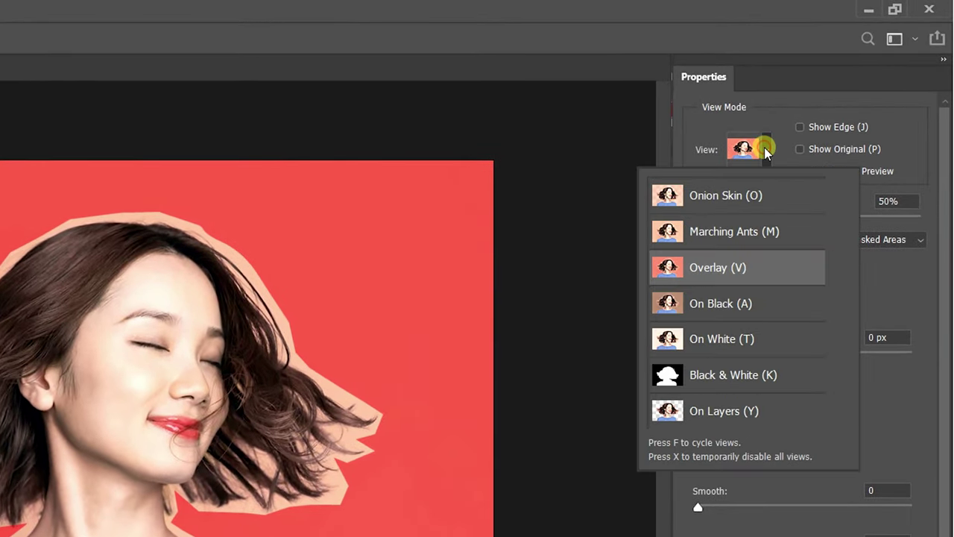
pyautogui.click(764, 269)
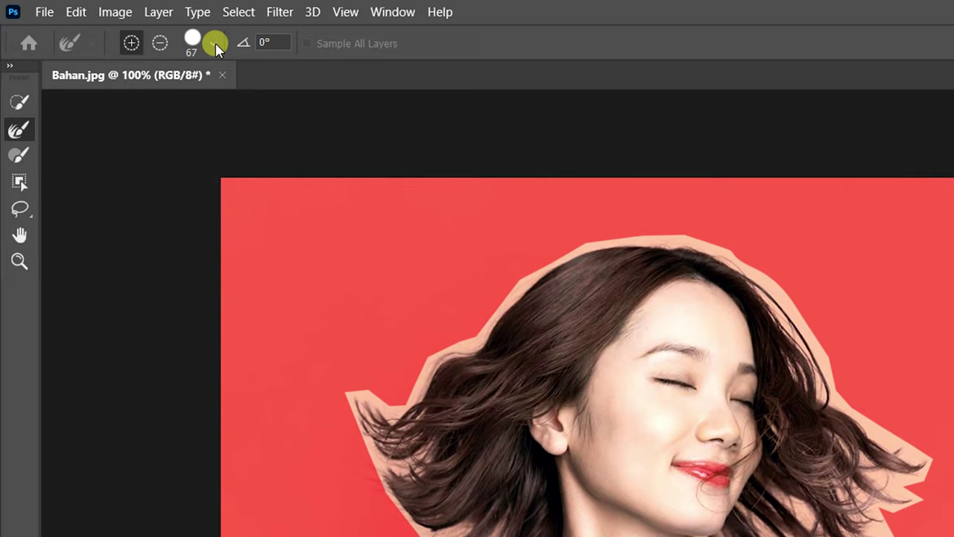
# - Reduce the Refine Edge Brush size
pyautogui.click(133, 29)
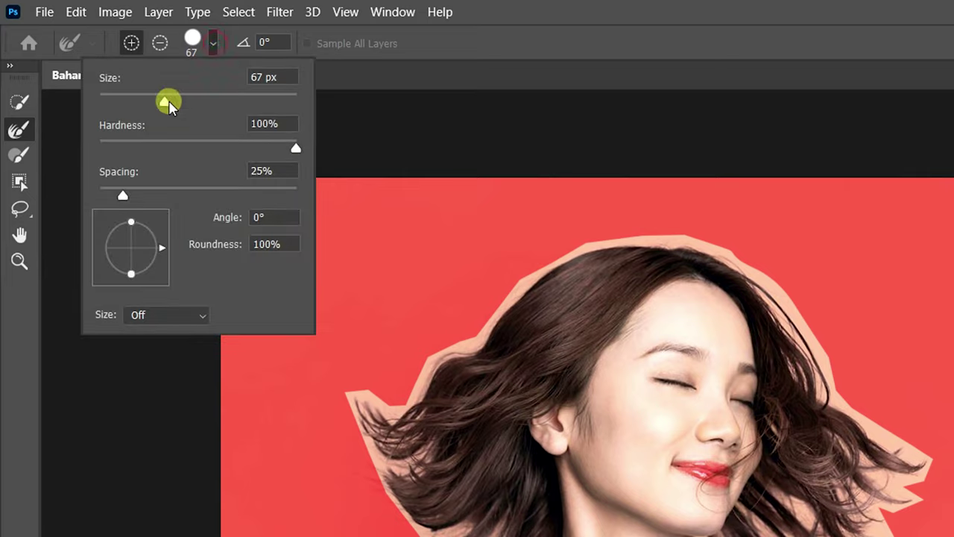
pyautogui.moveTo(164, 104); pyautogui.dragTo(142, 102)
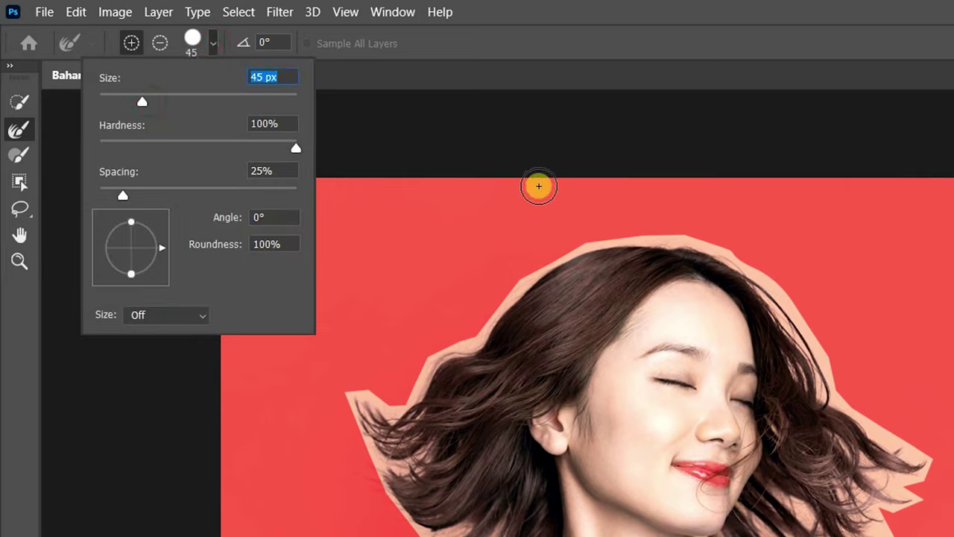
pyautogui.press('Return')
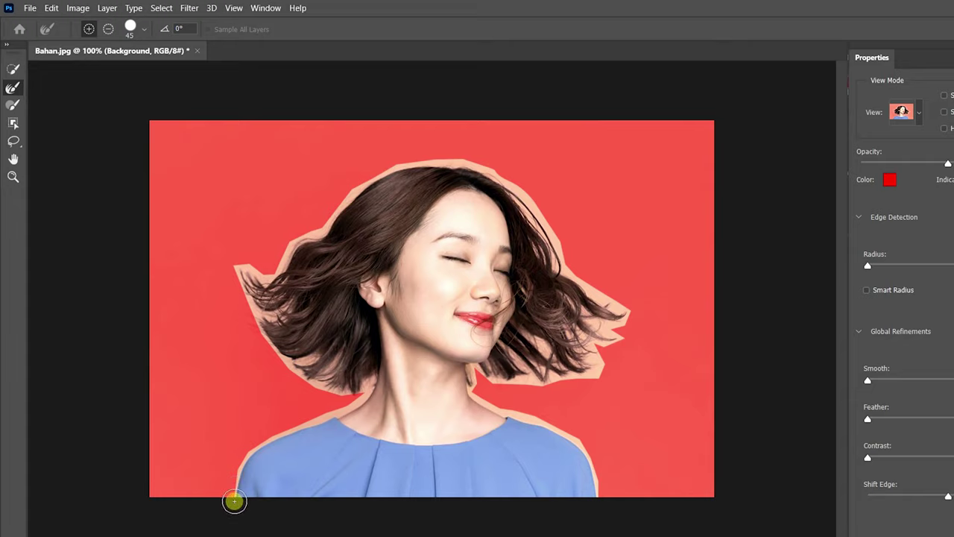
# - Brush along the shoulders, neck and hair edges to remove the peach fringe
pyautogui.moveTo(234, 501)
pyautogui.mouseDown()
pyautogui.moveTo(242, 463)
pyautogui.moveTo(262, 440)
pyautogui.moveTo(342, 412)
pyautogui.mouseUp()
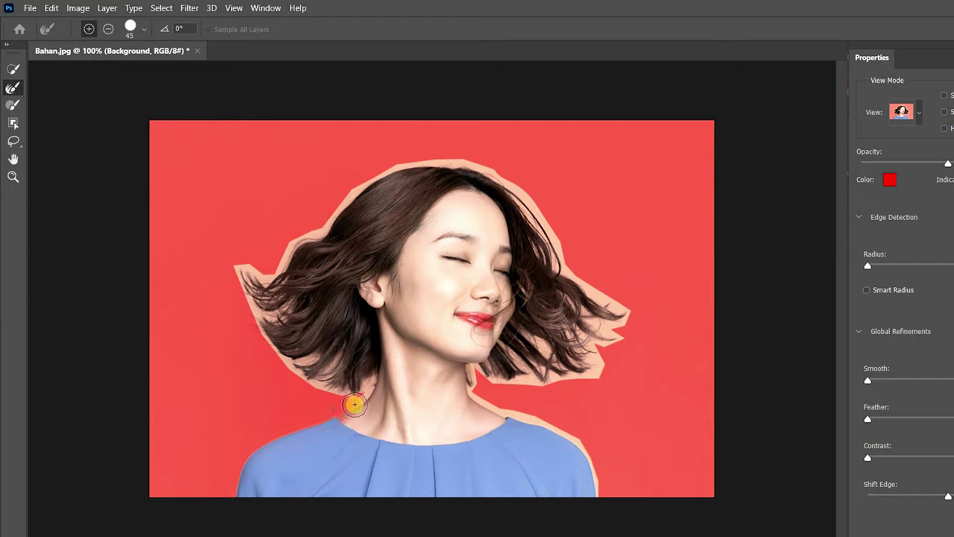
pyautogui.moveTo(369, 371)
pyautogui.mouseDown()
pyautogui.moveTo(331, 394)
pyautogui.moveTo(335, 363)
pyautogui.moveTo(291, 366)
pyautogui.moveTo(316, 355)
pyautogui.moveTo(266, 331)
pyautogui.moveTo(272, 310)
pyautogui.moveTo(286, 308)
pyautogui.moveTo(271, 319)
pyautogui.moveTo(243, 269)
pyautogui.moveTo(279, 279)
pyautogui.moveTo(294, 242)
pyautogui.moveTo(369, 188)
pyautogui.moveTo(482, 170)
pyautogui.moveTo(452, 156)
pyautogui.moveTo(503, 175)
pyautogui.moveTo(549, 249)
pyautogui.moveTo(550, 266)
pyautogui.moveTo(534, 241)
pyautogui.moveTo(541, 258)
pyautogui.moveTo(615, 310)
pyautogui.moveTo(605, 320)
pyautogui.moveTo(568, 303)
pyautogui.moveTo(609, 321)
pyautogui.moveTo(586, 330)
pyautogui.moveTo(611, 335)
pyautogui.moveTo(596, 331)
pyautogui.moveTo(592, 353)
pyautogui.moveTo(558, 322)
pyautogui.moveTo(574, 375)
pyautogui.moveTo(559, 348)
pyautogui.moveTo(584, 346)
pyautogui.moveTo(581, 366)
pyautogui.moveTo(597, 362)
pyautogui.moveTo(594, 373)
pyautogui.moveTo(528, 339)
pyautogui.moveTo(554, 377)
pyautogui.moveTo(509, 348)
pyautogui.moveTo(537, 373)
pyautogui.moveTo(603, 349)
pyautogui.moveTo(575, 336)
pyautogui.moveTo(594, 345)
pyautogui.moveTo(524, 386)
pyautogui.moveTo(489, 379)
pyautogui.mouseUp()
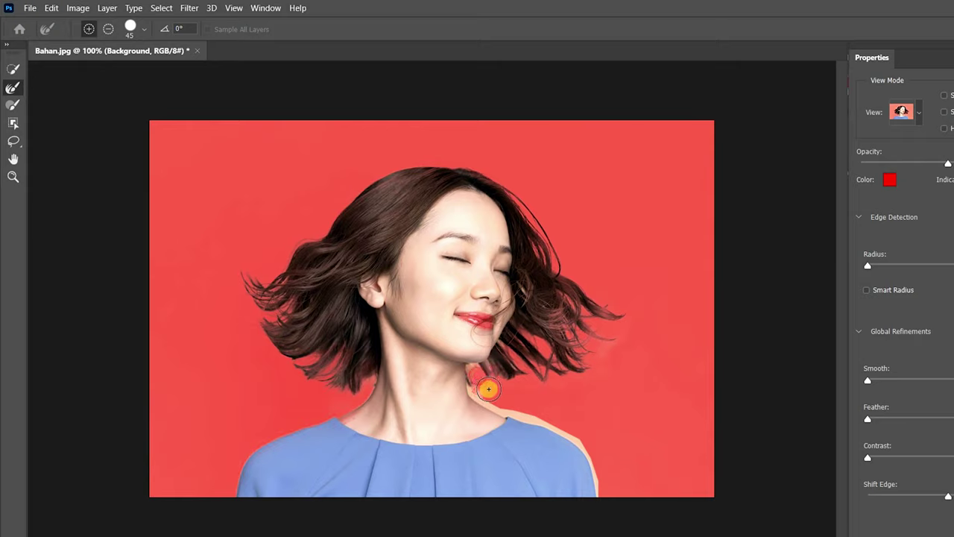
pyautogui.moveTo(488, 389); pyautogui.dragTo(480, 378)
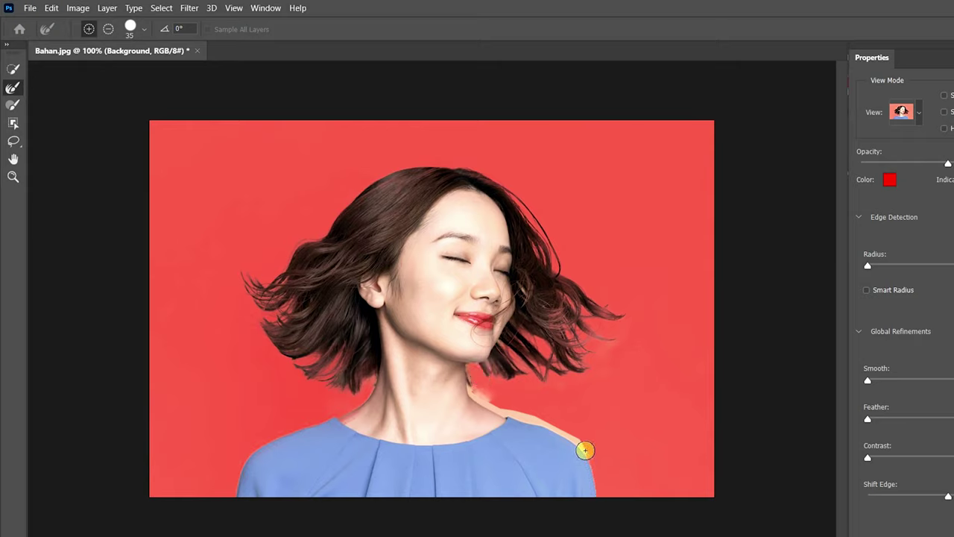
pyautogui.moveTo(589, 449)
pyautogui.mouseDown()
pyautogui.moveTo(597, 486)
pyautogui.moveTo(514, 416)
pyautogui.mouseUp()
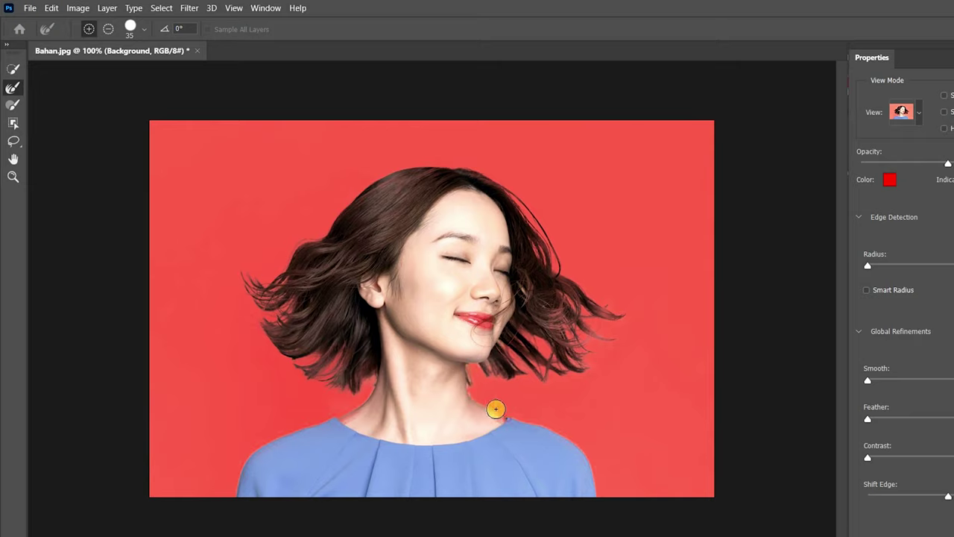
pyautogui.moveTo(514, 366); pyautogui.dragTo(548, 320)
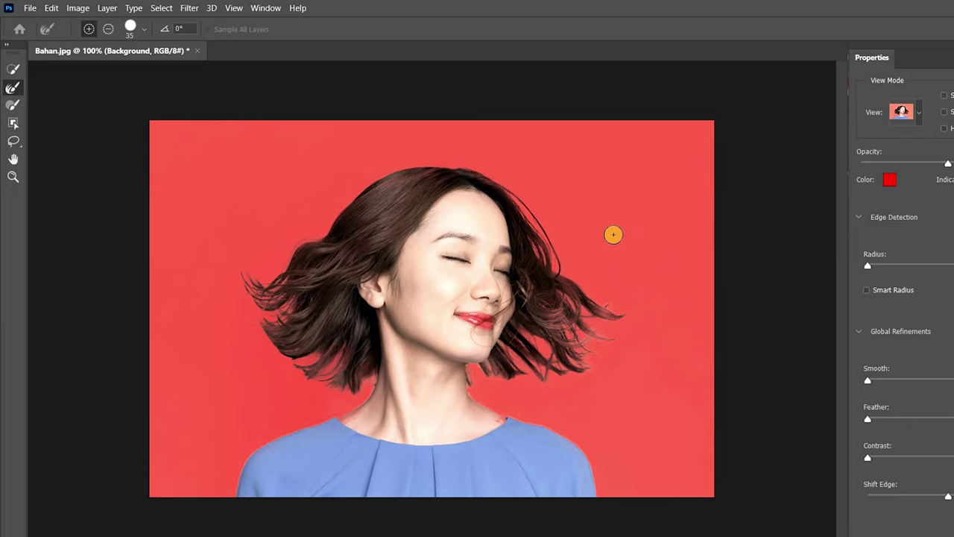
pyautogui.moveTo(618, 314); pyautogui.dragTo(724, 303)
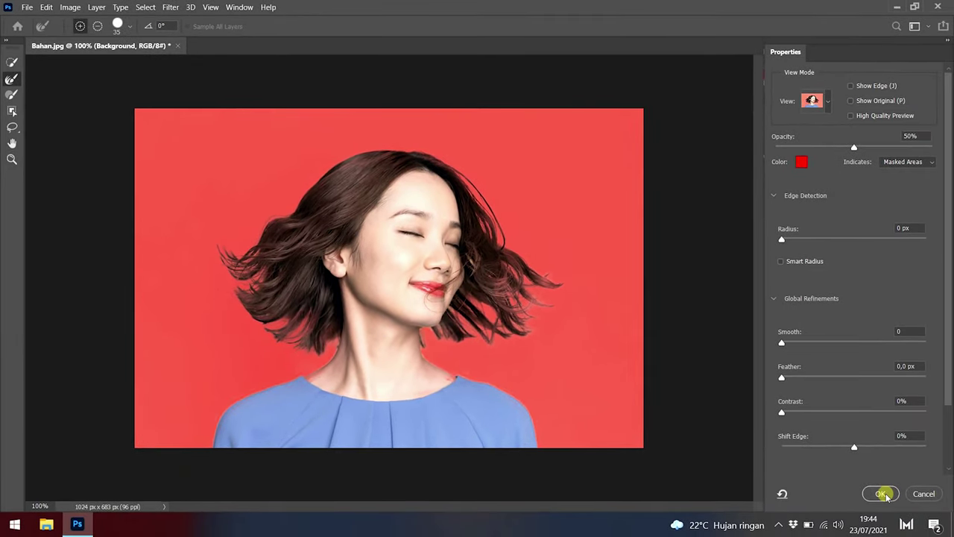
# - Apply the refinement, copy the woman to a new layer with Ctrl+J, and hide Background
pyautogui.click(882, 493)
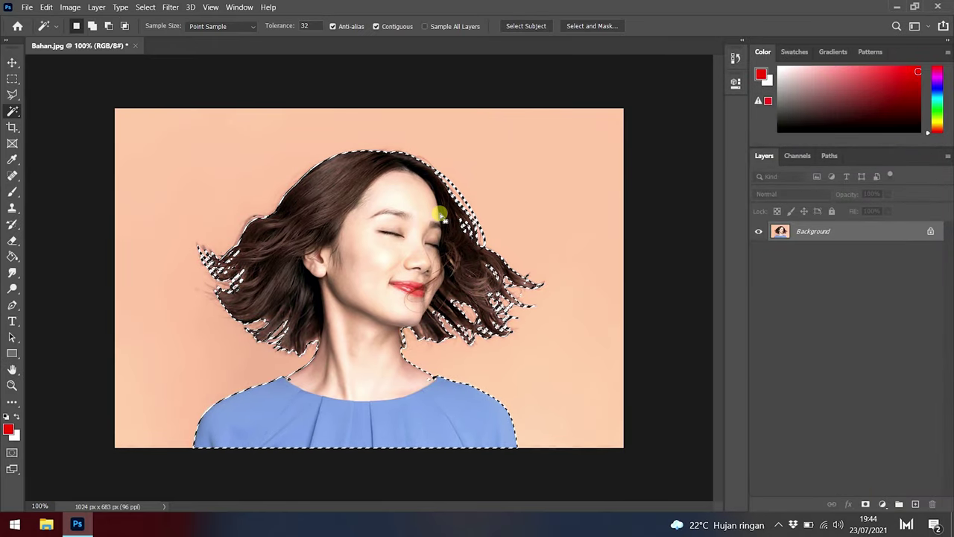
pyautogui.hotkey('ctrl', 'j')
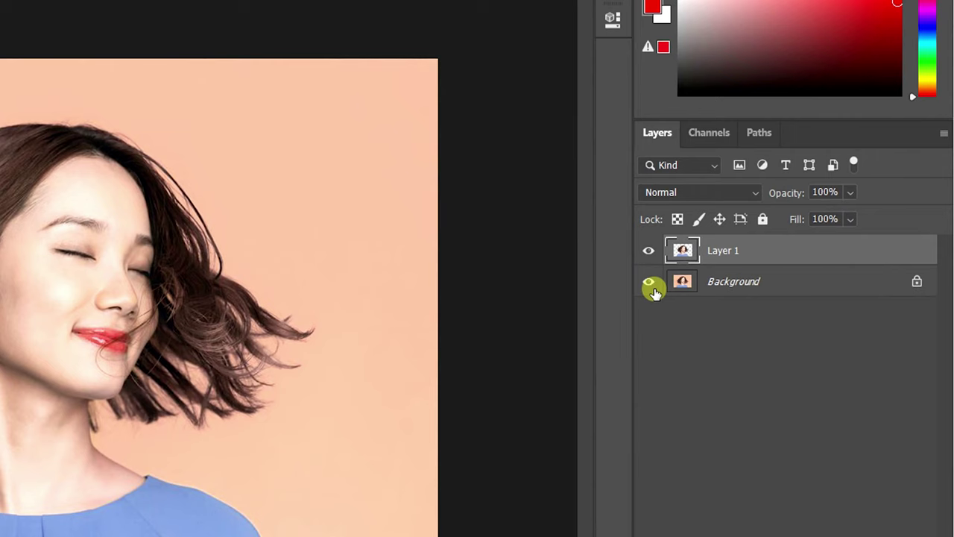
pyautogui.click(649, 283)
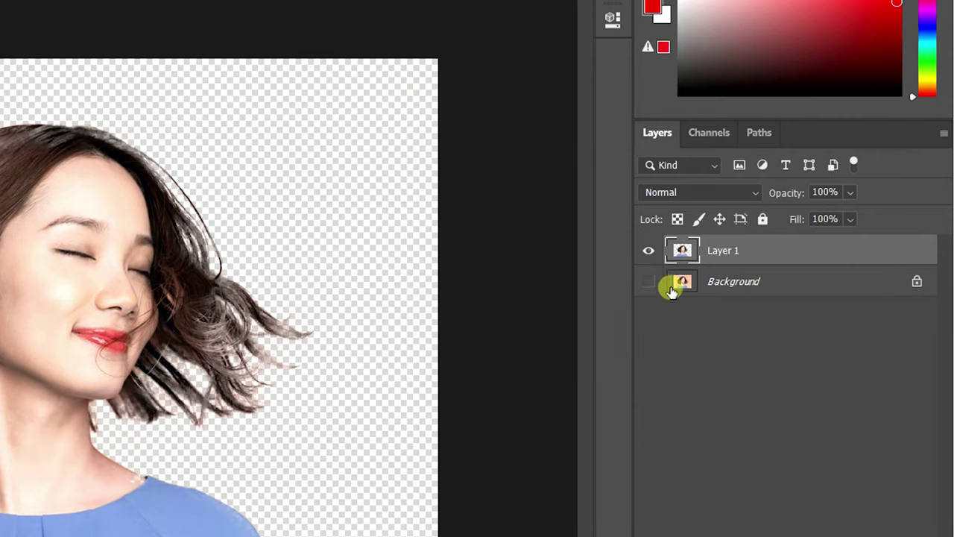
pyautogui.click(788, 283)
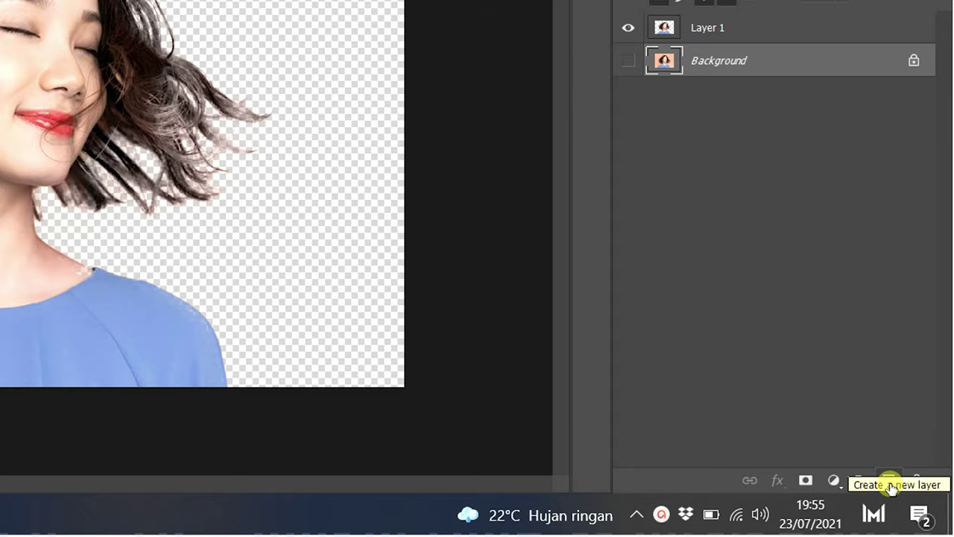
# - Add a new empty layer and set the foreground colour to red #e90505
pyautogui.click(889, 483)
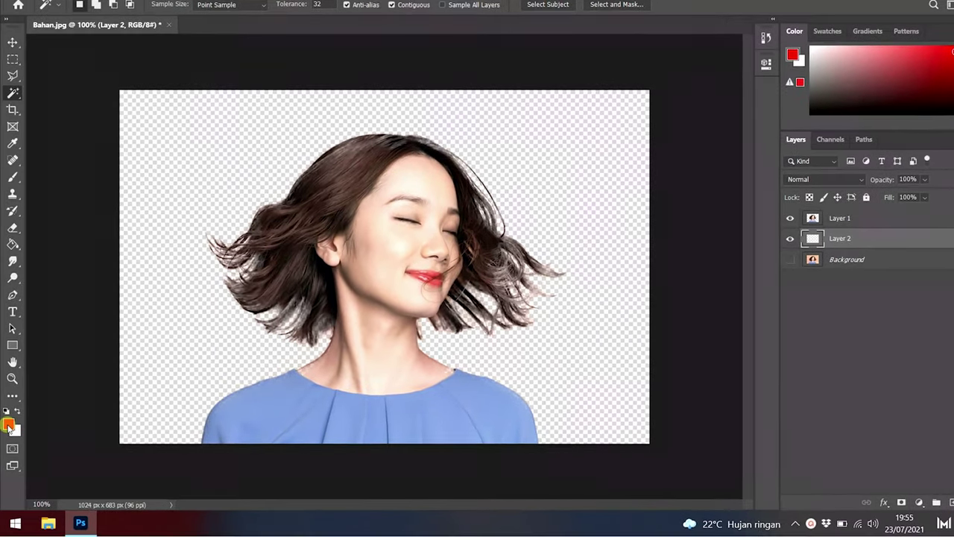
pyautogui.click(9, 429)
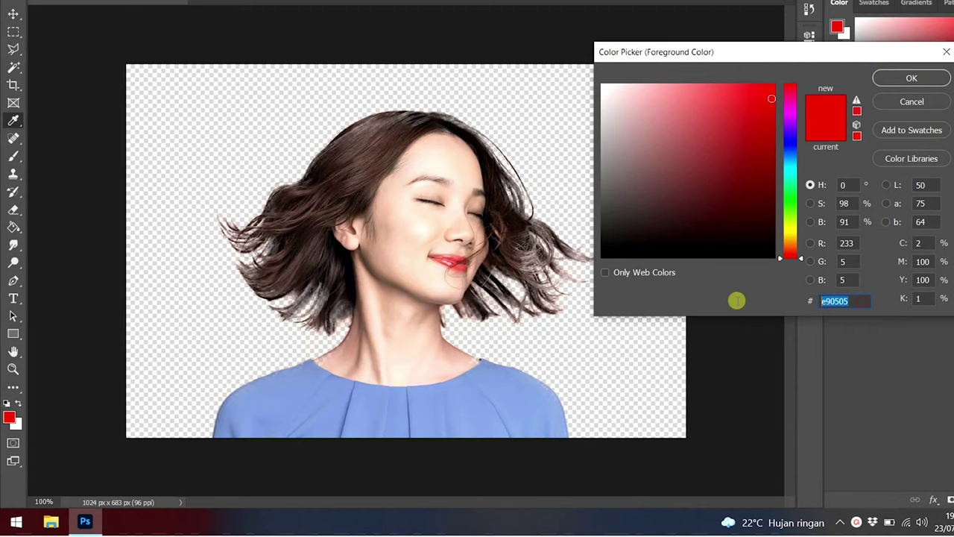
pyautogui.write('e')
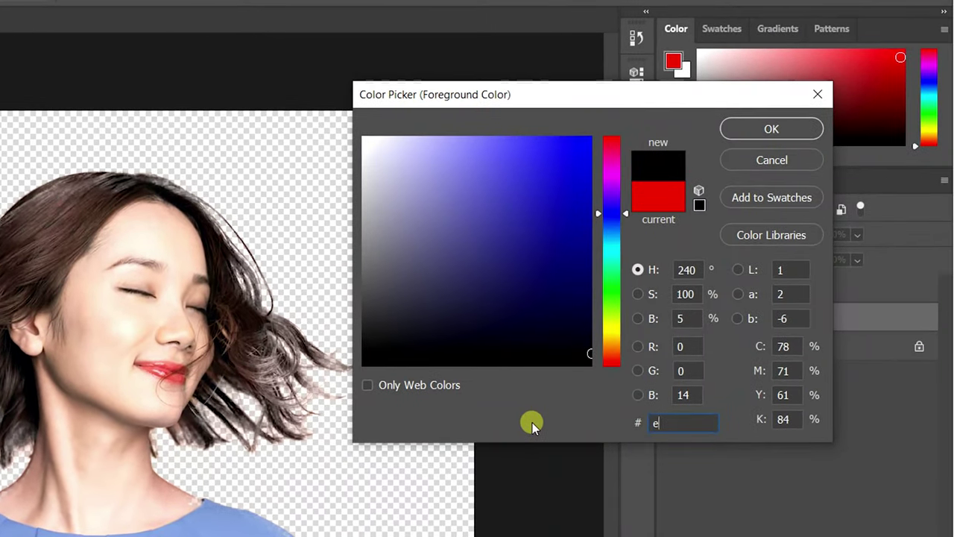
pyautogui.write('90')
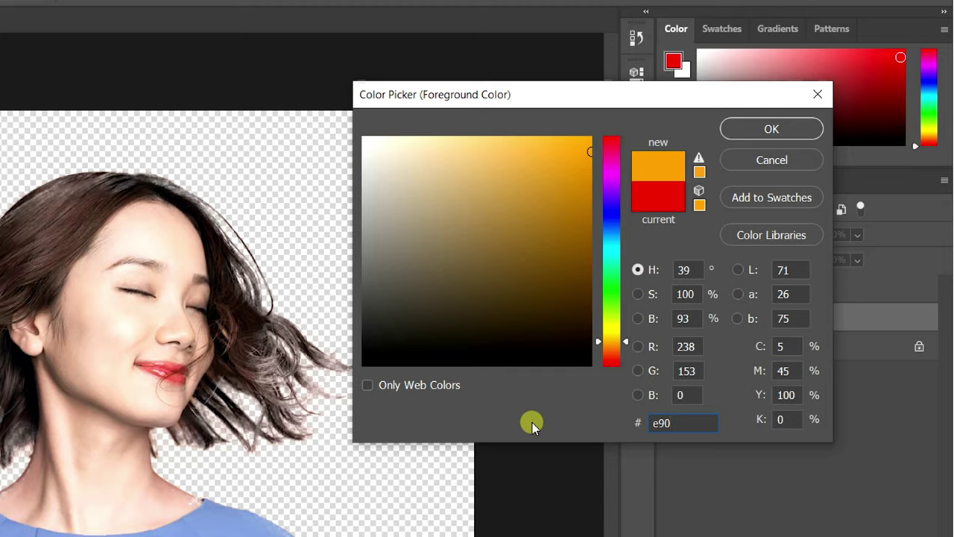
pyautogui.write('505')
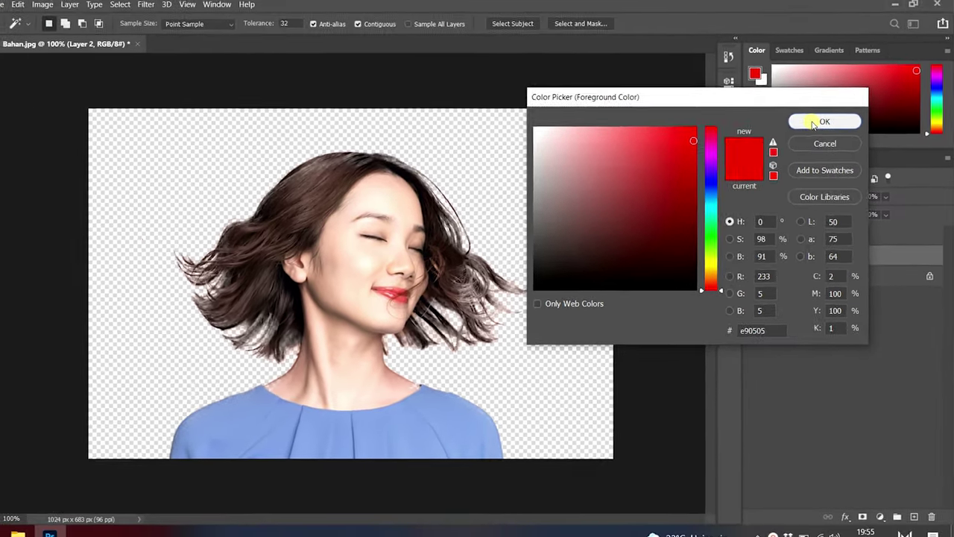
pyautogui.click(768, 129)
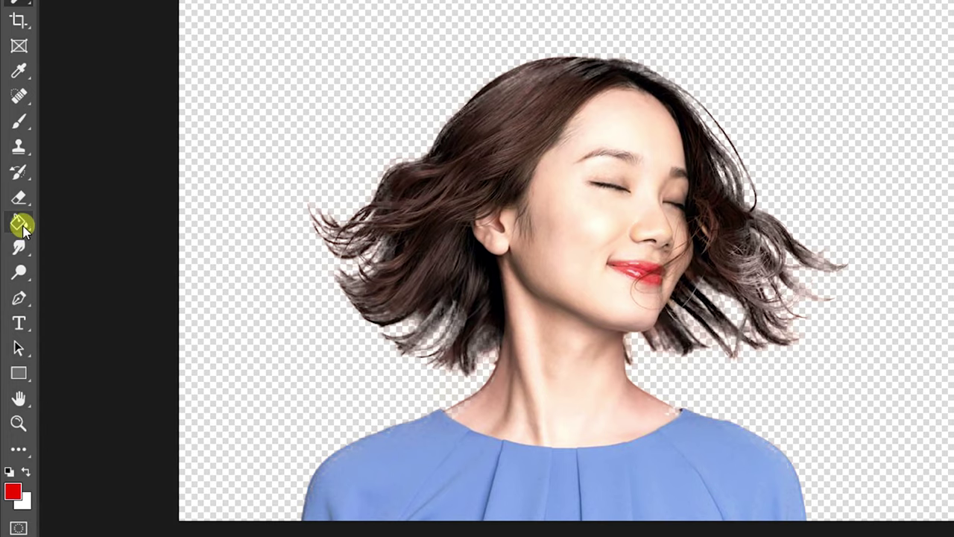
# - Fill Layer 2 with red using the Paint Bucket, then select Layer 1
pyautogui.rightClick(21, 223)
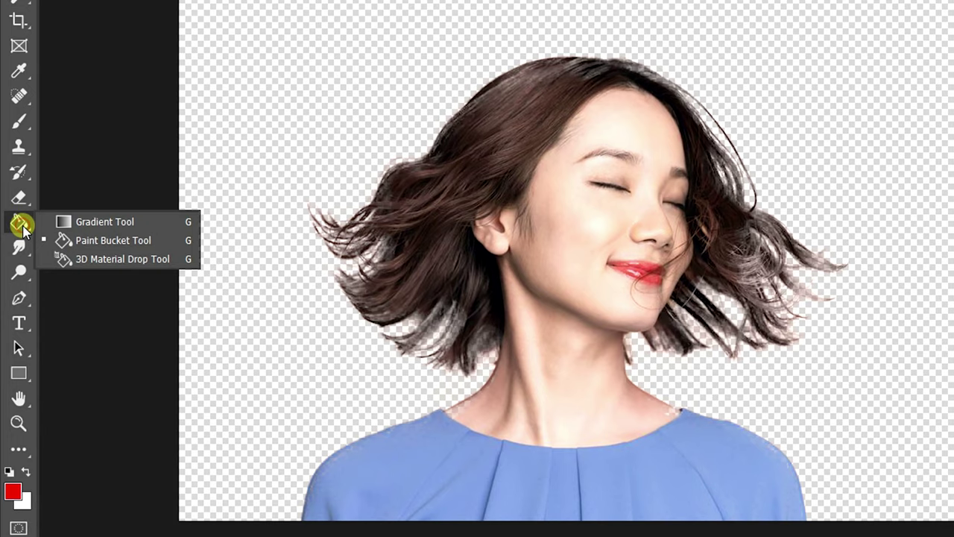
pyautogui.click(100, 242)
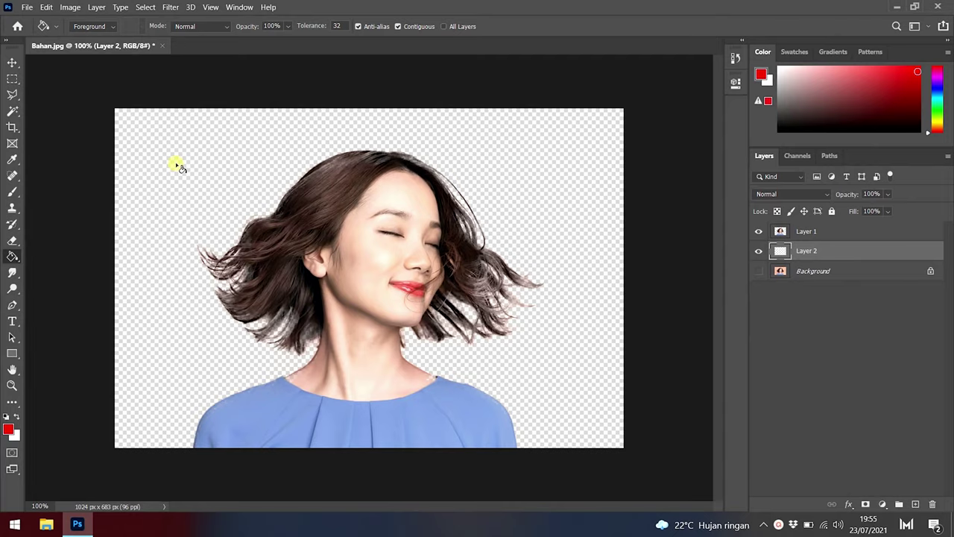
pyautogui.click(178, 166)
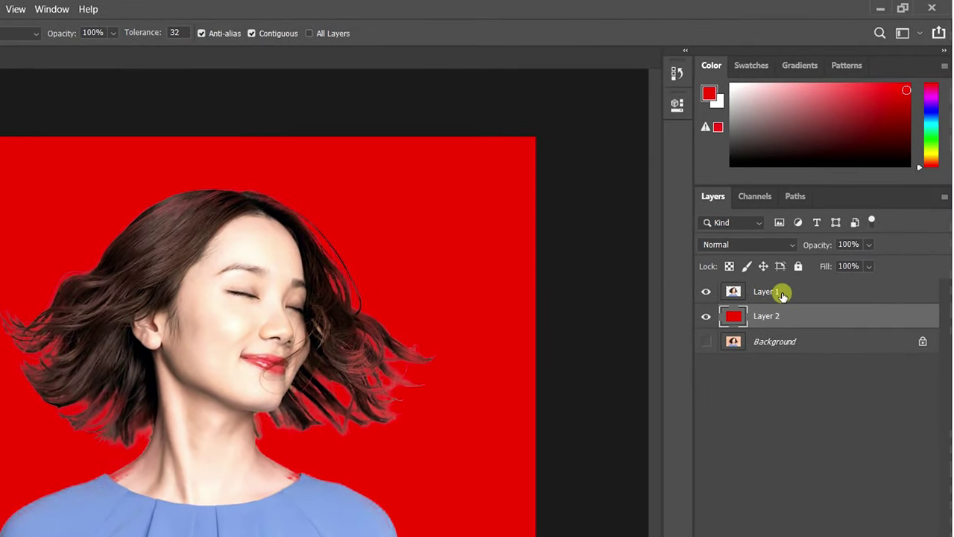
pyautogui.click(782, 293)
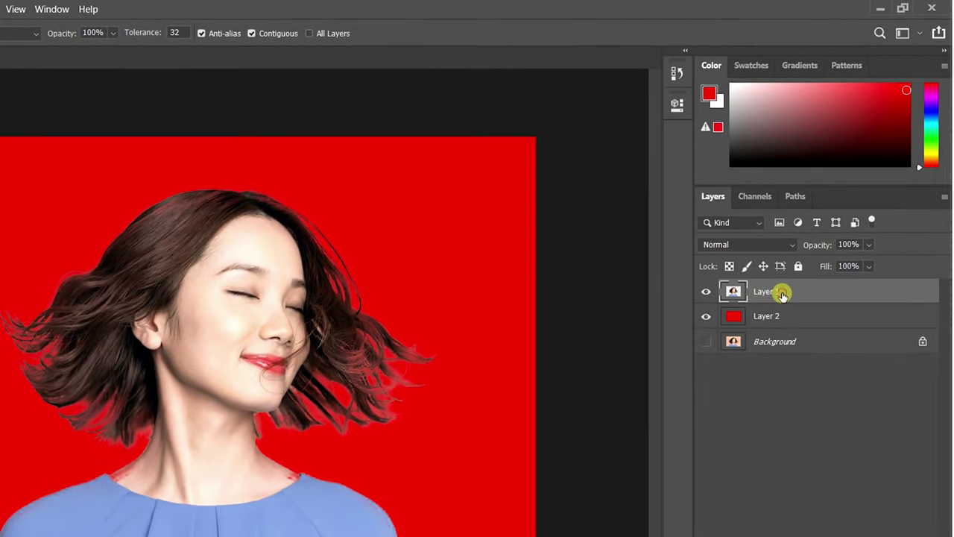
# - Open Layer 1's Blending Options and enable Inner Shadow
pyautogui.rightClick(876, 293)
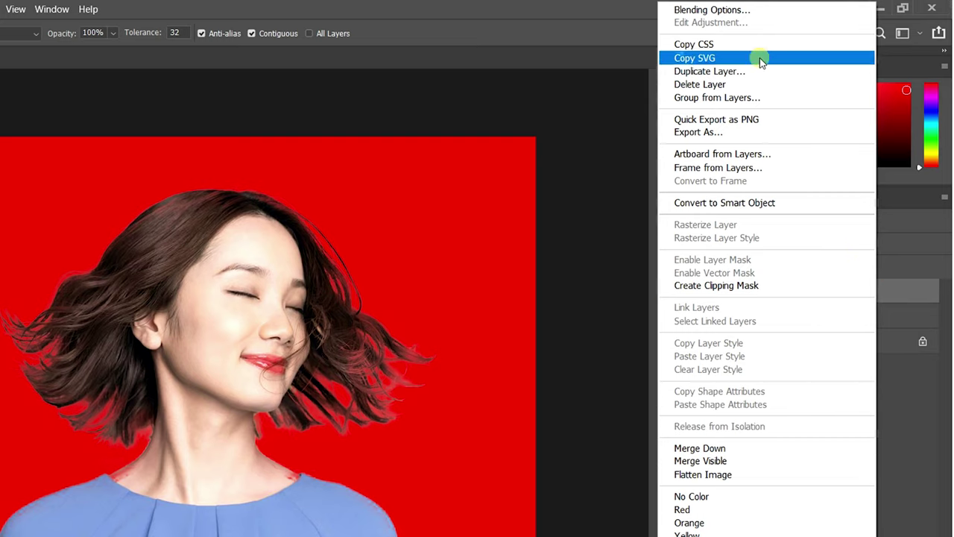
pyautogui.click(735, 13)
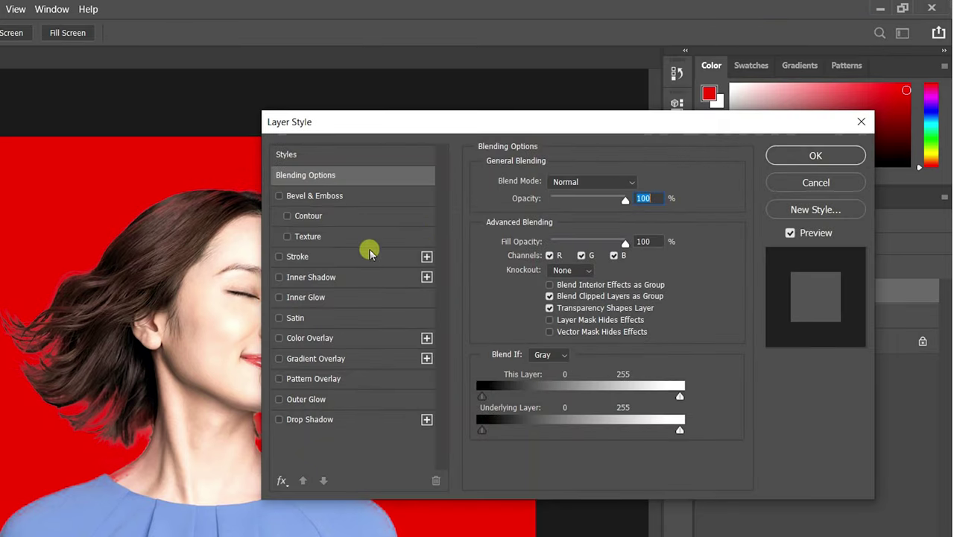
pyautogui.moveTo(390, 131); pyautogui.dragTo(454, 131)
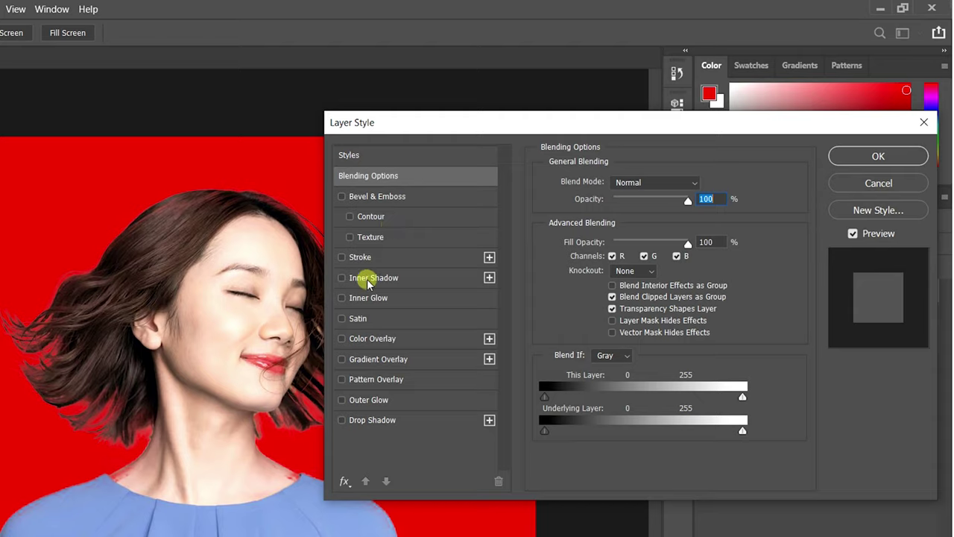
pyautogui.click(368, 281)
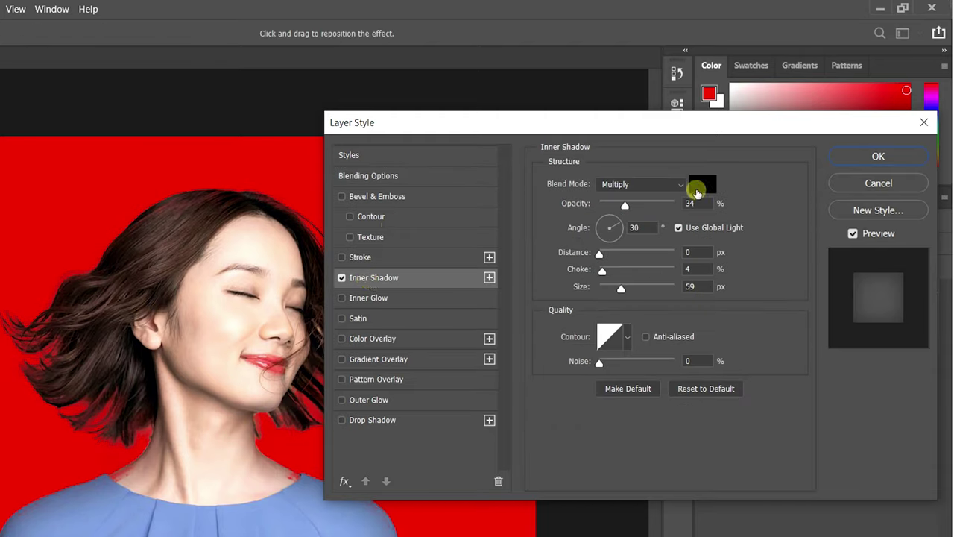
# - Set the inner shadow colour to black 000000
pyautogui.click(706, 186)
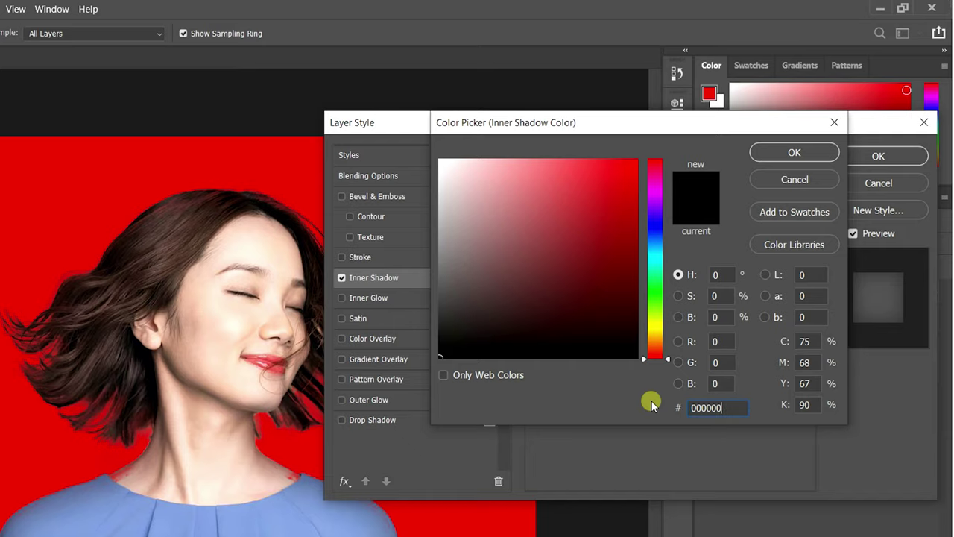
pyautogui.click(789, 158)
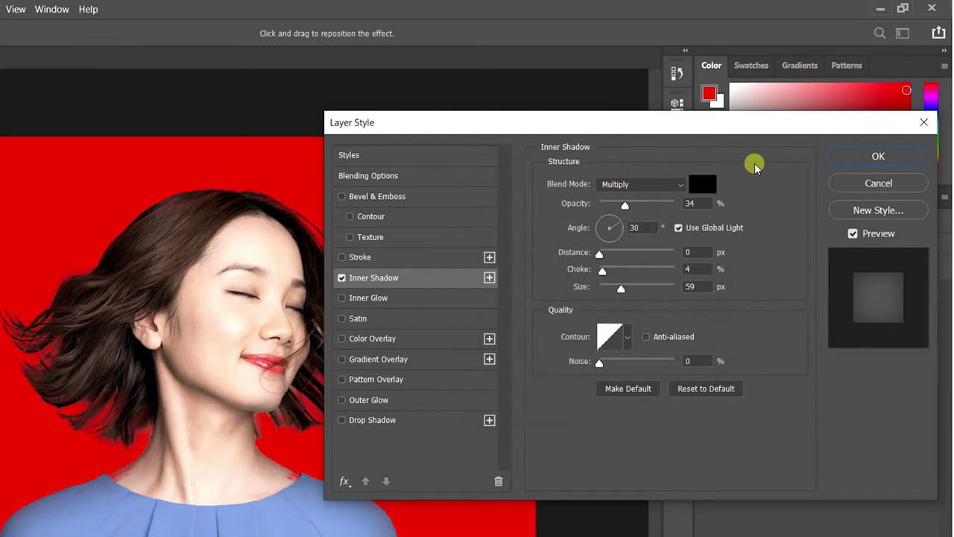
pyautogui.moveTo(616, 134); pyautogui.dragTo(733, 140)
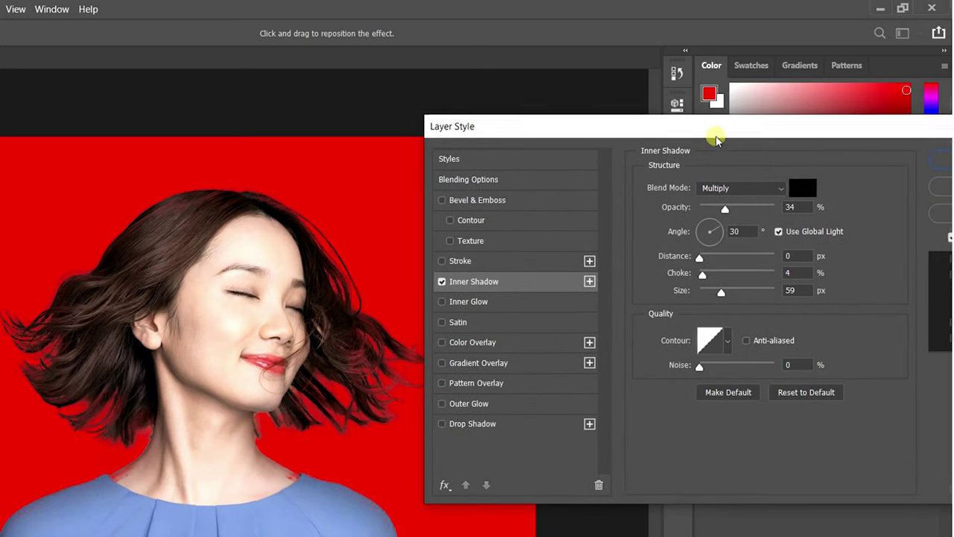
# - Set inner shadow opacity 36%, choke 4%, size 59 px, and apply the style
pyautogui.moveTo(746, 213)
pyautogui.mouseDown()
pyautogui.moveTo(755, 212)
pyautogui.moveTo(735, 214)
pyautogui.mouseUp()
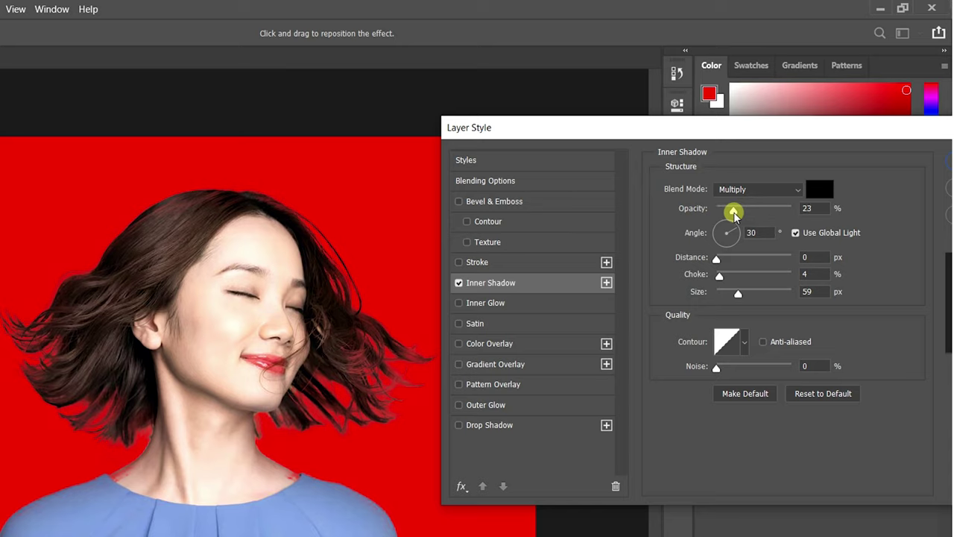
pyautogui.moveTo(718, 259); pyautogui.dragTo(688, 266)
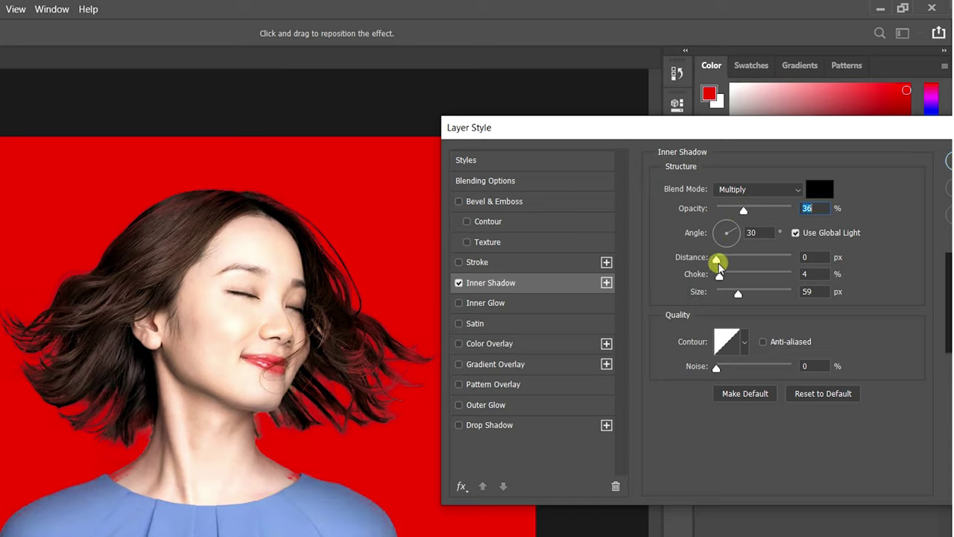
pyautogui.click(721, 278)
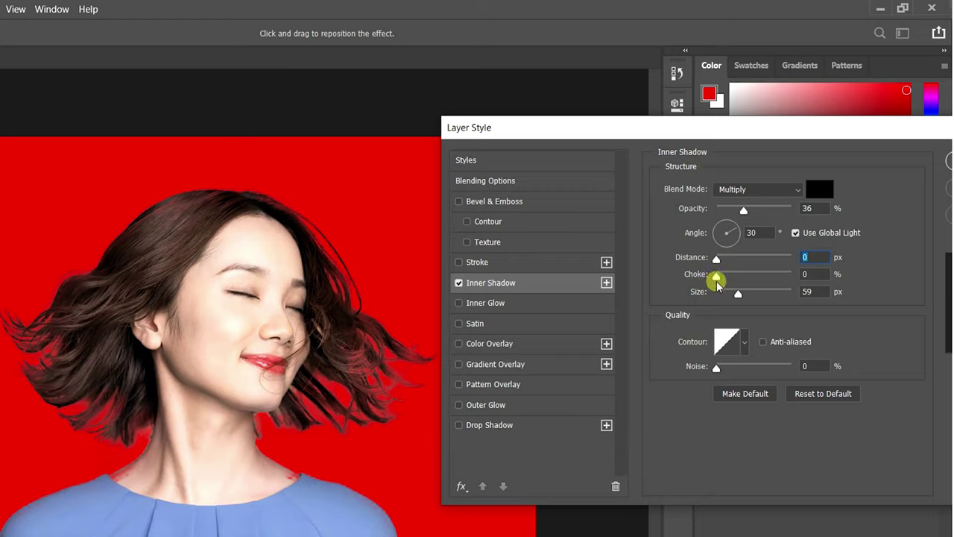
pyautogui.moveTo(720, 281); pyautogui.dragTo(739, 301)
pyautogui.click(738, 297)
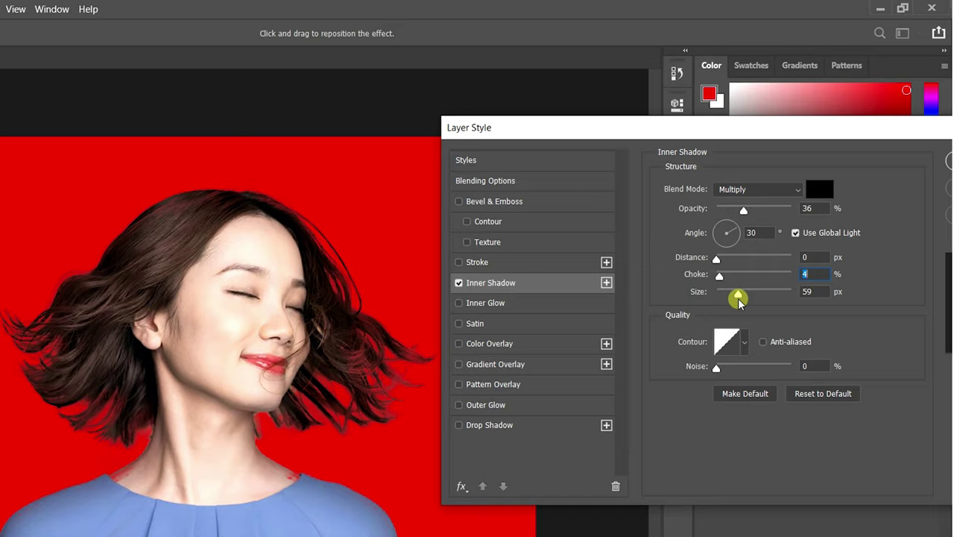
pyautogui.moveTo(738, 299); pyautogui.dragTo(738, 298)
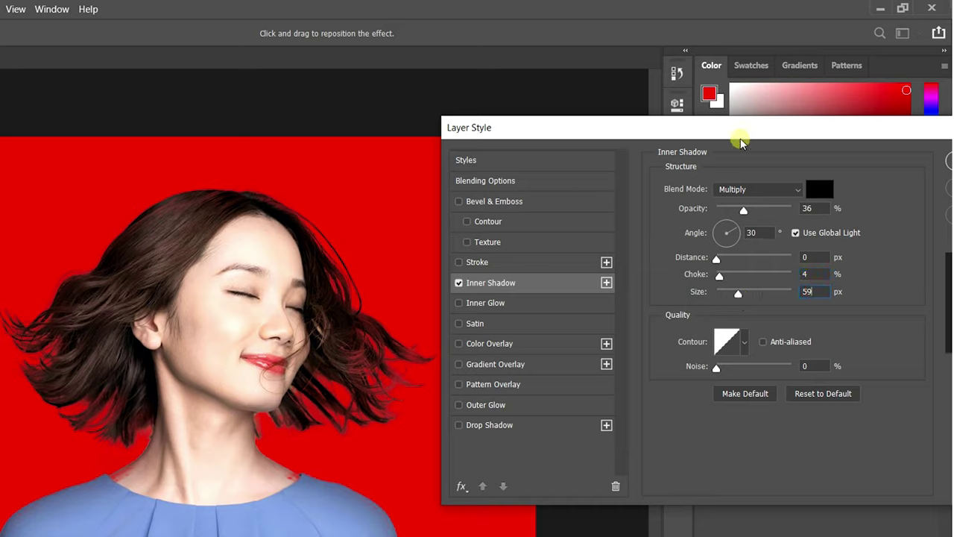
pyautogui.moveTo(750, 129); pyautogui.dragTo(631, 130)
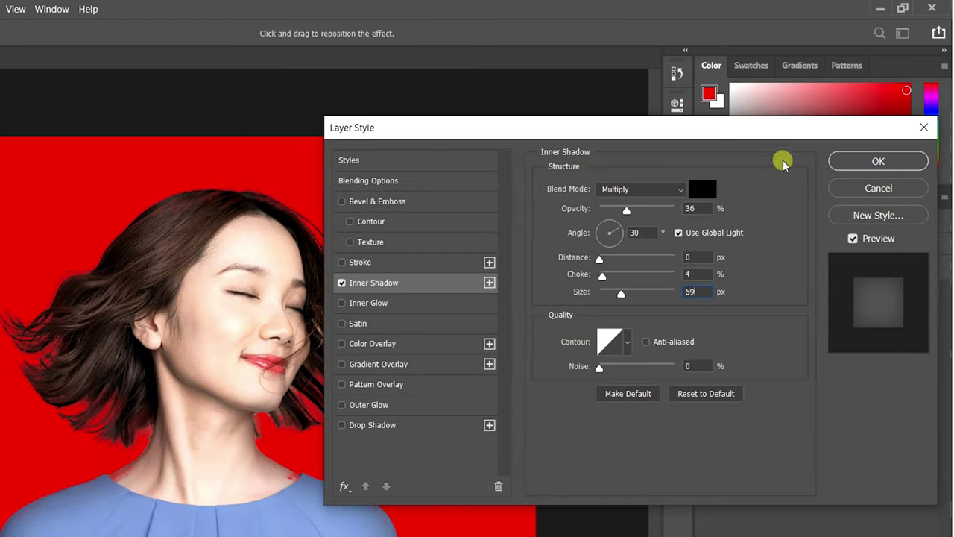
pyautogui.click(879, 163)
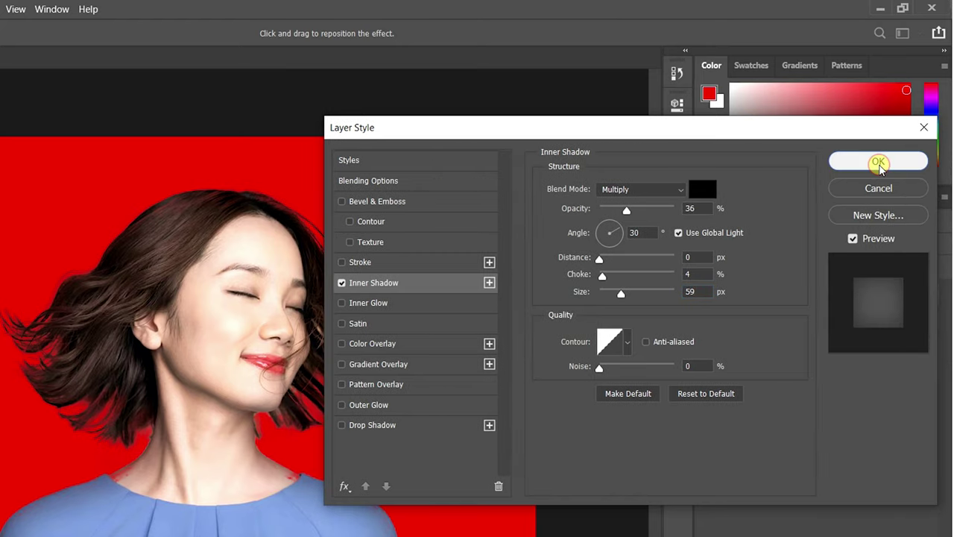